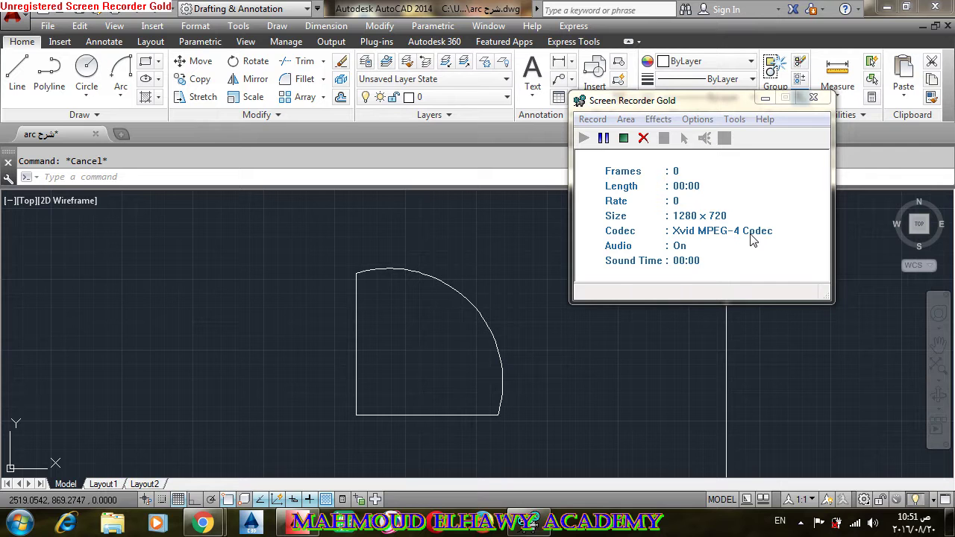
Window-select the quarter-sector shape, then clear the selection.
left_click(761, 102)
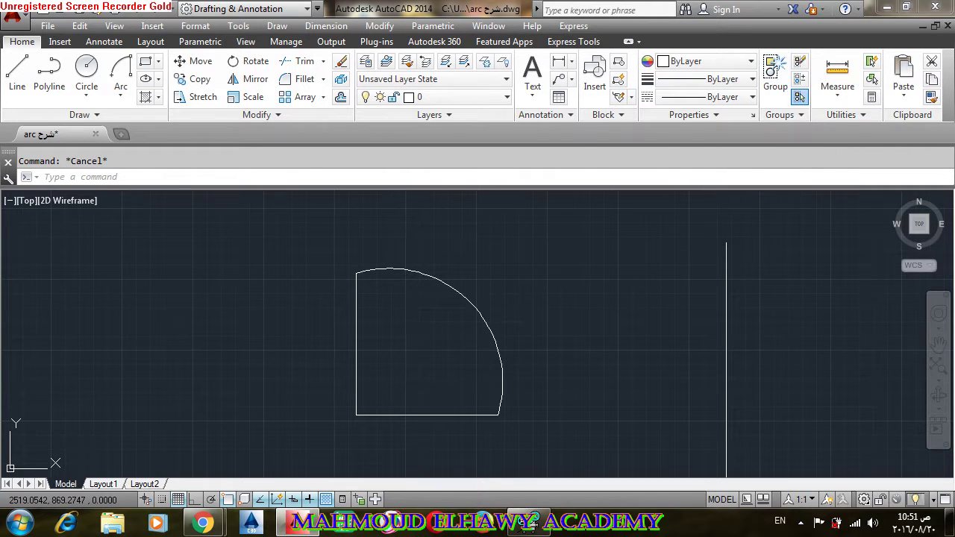
left_click(630, 295)
scroll(634, 291, "down", 10)
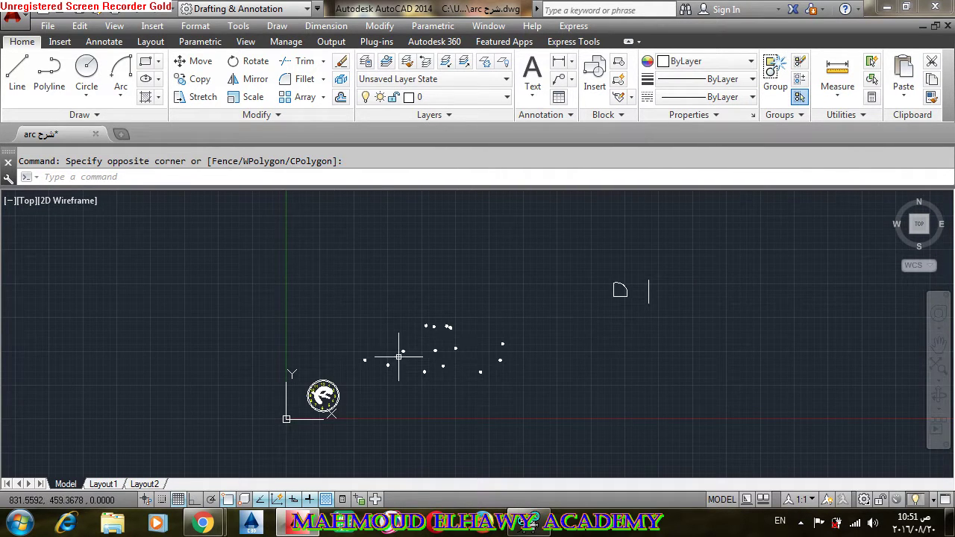
scroll(303, 409, "up", 5)
middle_click_drag(540, 286, 502, 379)
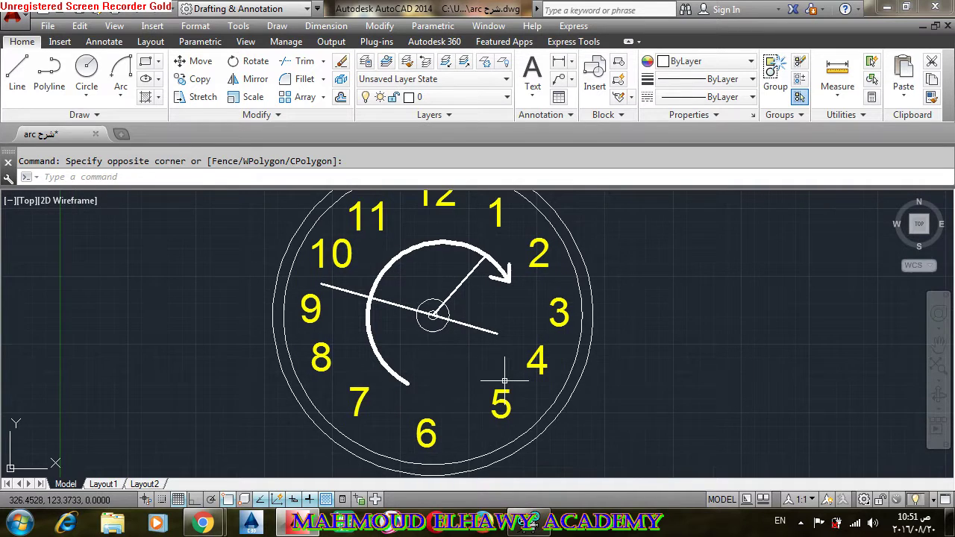
scroll(504, 381, "down", 5)
middle_click_drag(629, 277, 288, 437)
scroll(473, 337, "down", 2)
scroll(732, 264, "up", 5)
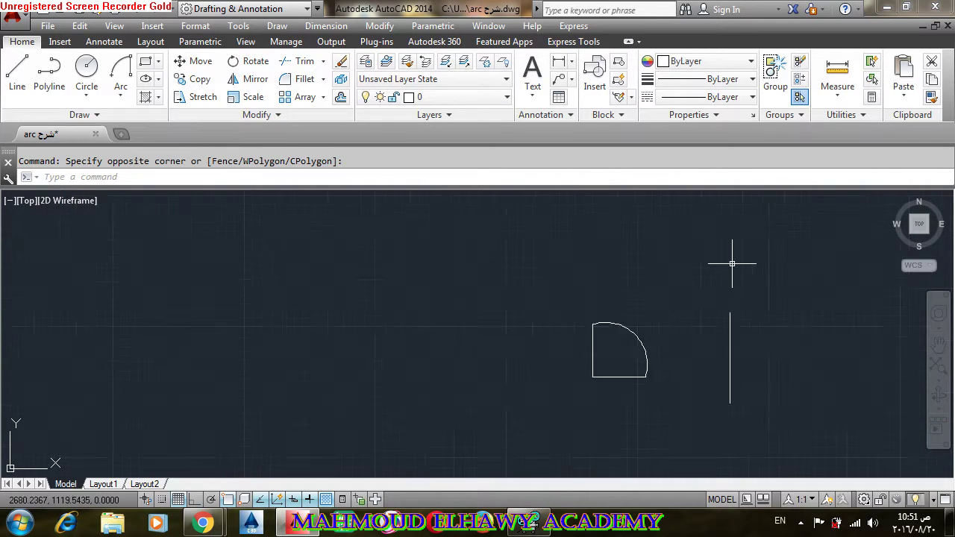
scroll(732, 263, "up", 2)
left_click(574, 373)
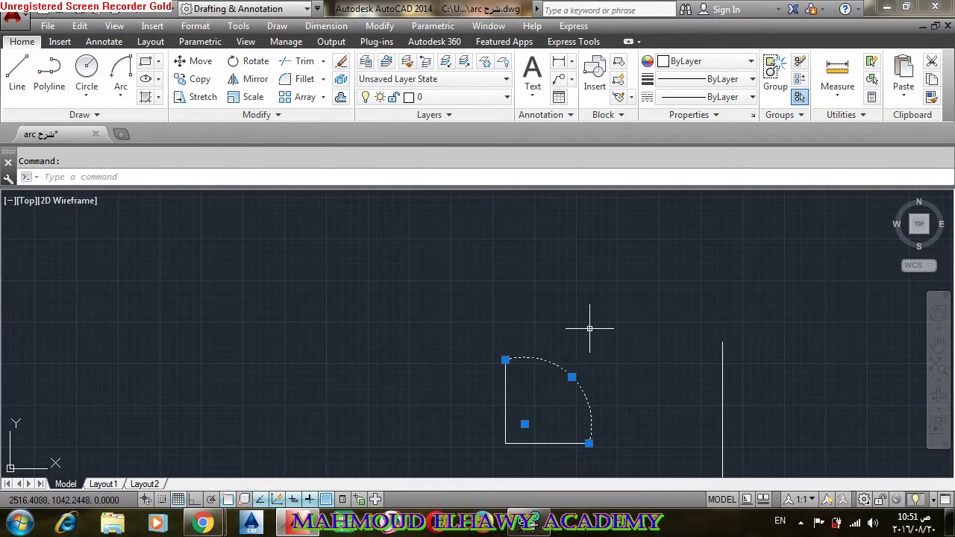
scroll(599, 357, "down", 2)
key("Escape")
scroll(586, 314, "down", 3)
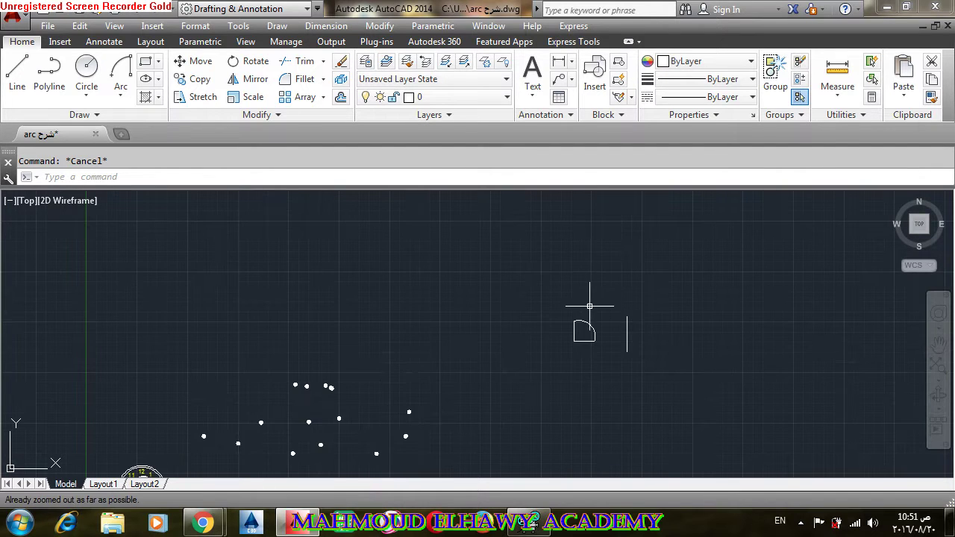
scroll(299, 385, "up", 2)
scroll(300, 392, "up", 3)
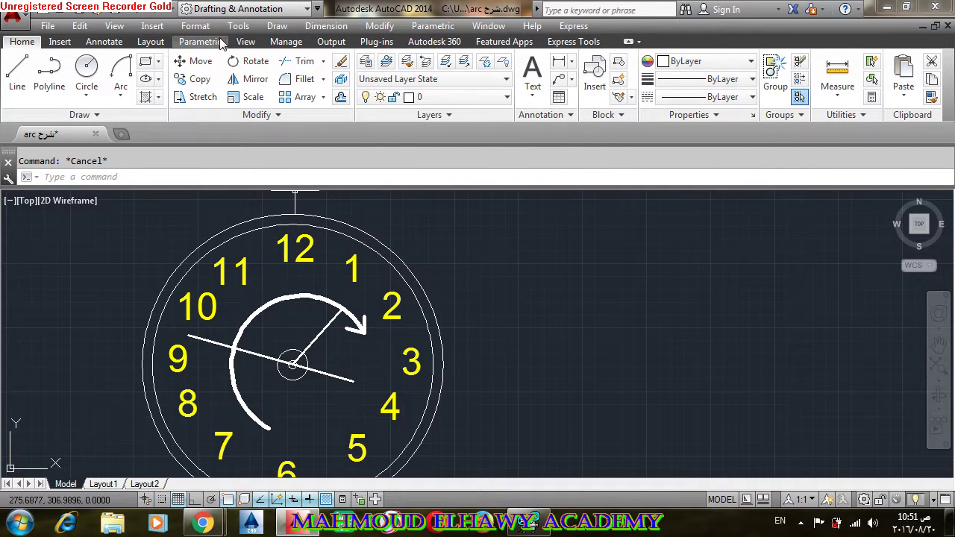
Browse the arc drawing options and try the ARC command, cancelling both without drawing.
left_click(277, 26)
mouse_move(313, 225)
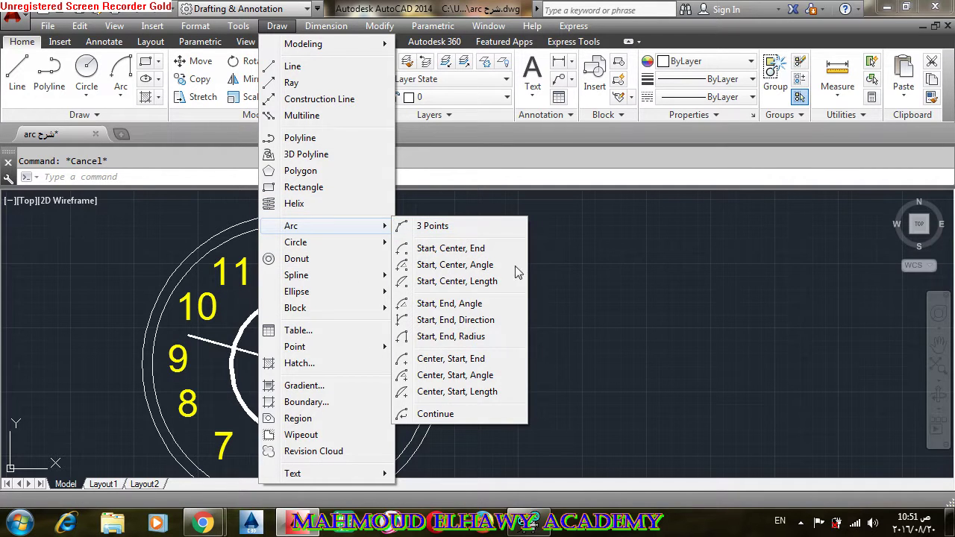
left_click(641, 304)
key("Escape")
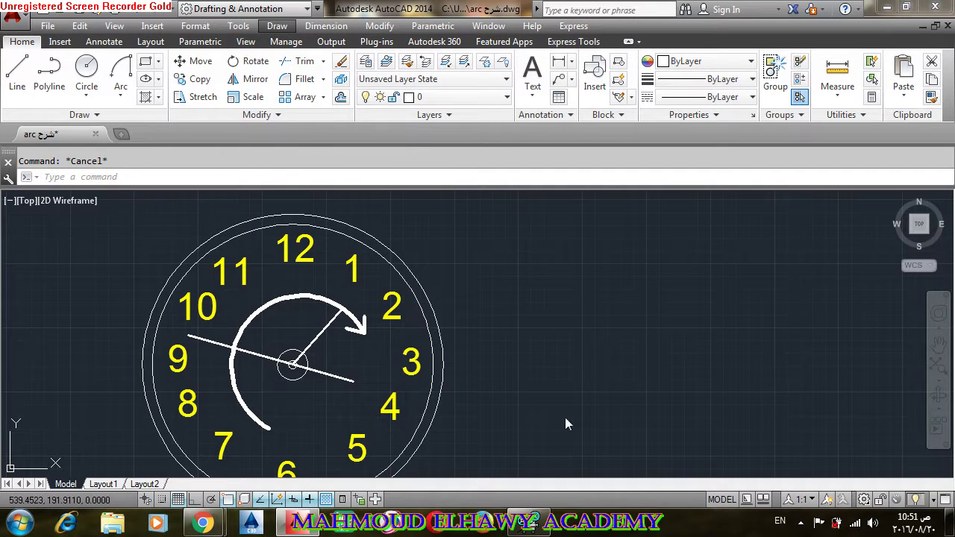
left_click(504, 371)
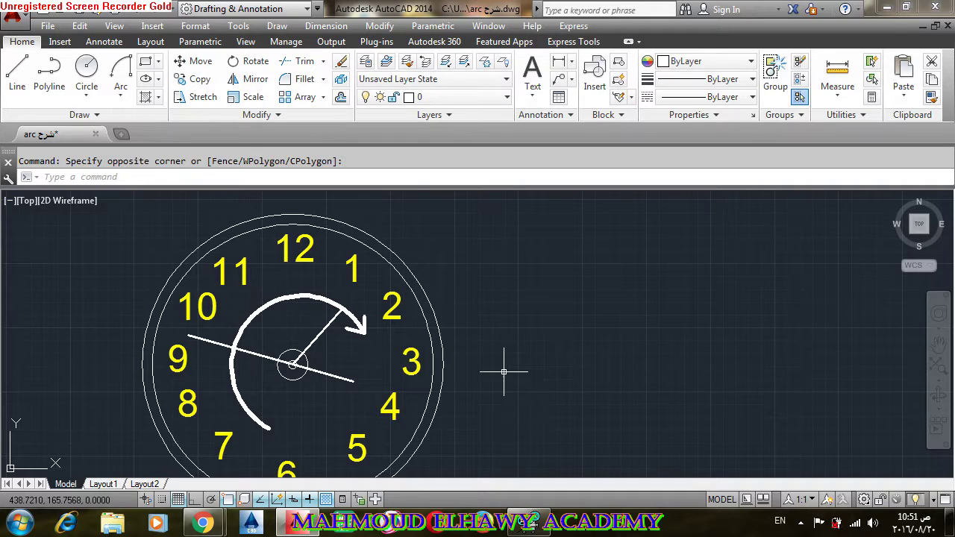
key("Escape")
scroll(503, 371, "down", 5)
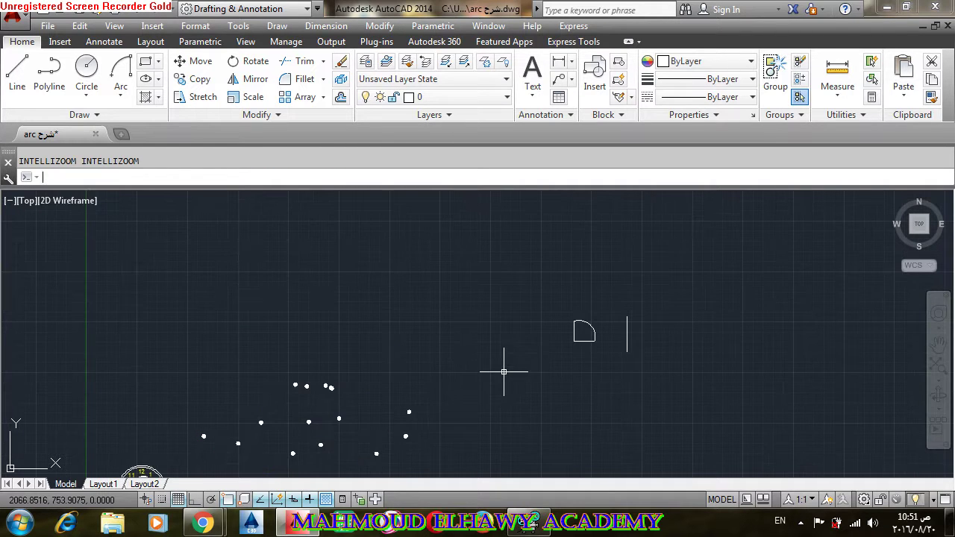
key("Escape")
type("a")
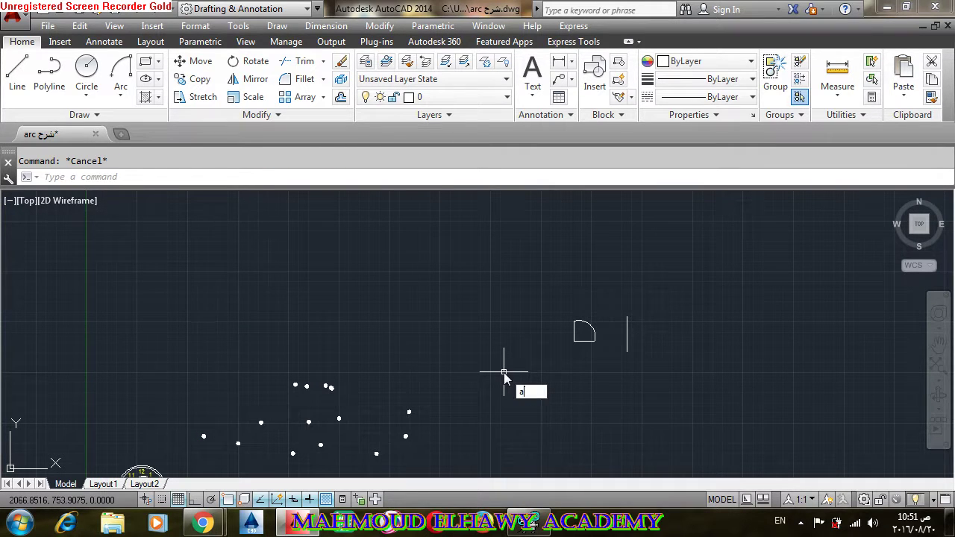
key("Return")
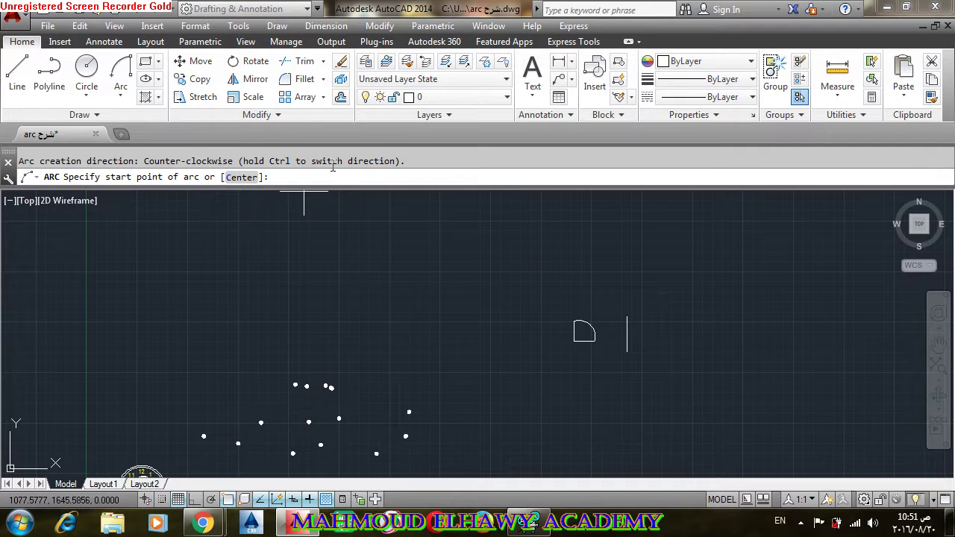
key("Escape")
key("Escape")
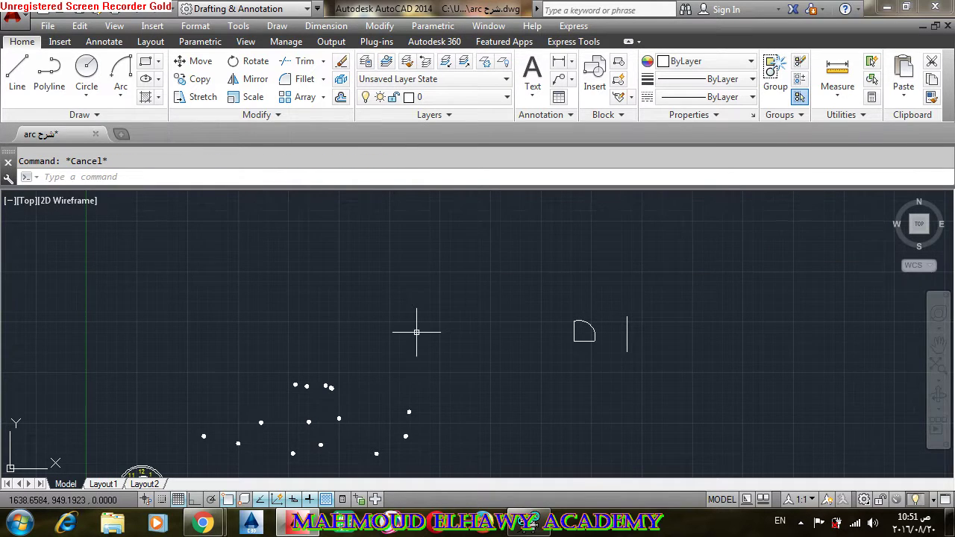
Center the dot pattern in view and bring up the Draw menu's arc choices.
middle_click_drag(416, 330, 383, 271)
scroll(495, 306, "down", 2)
scroll(264, 404, "up", 1)
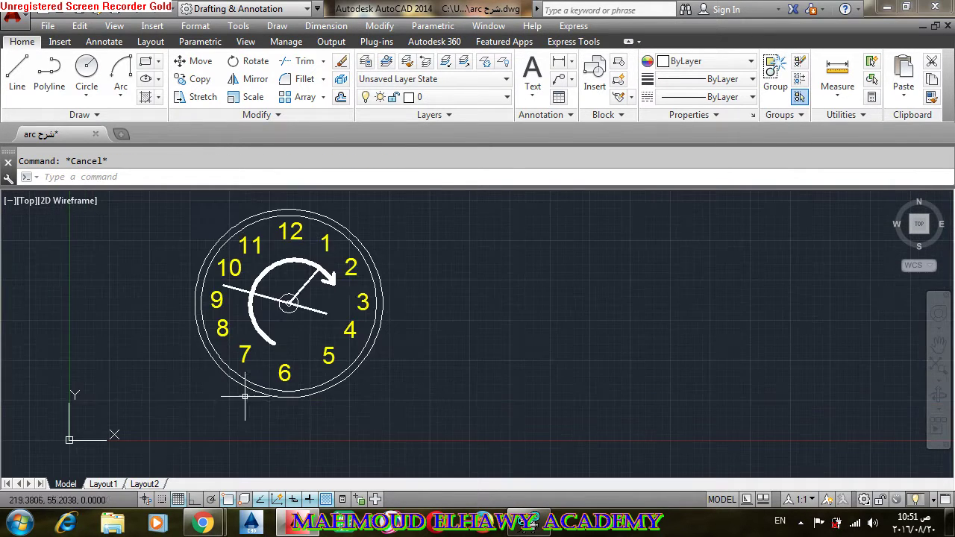
middle_click_drag(284, 328, 351, 402)
scroll(350, 401, "up", 1)
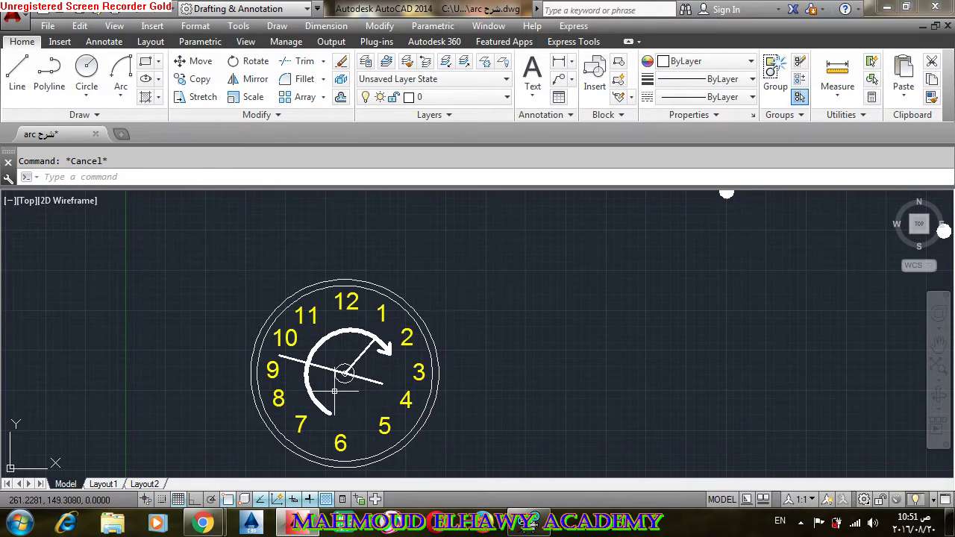
scroll(337, 393, "up", 2)
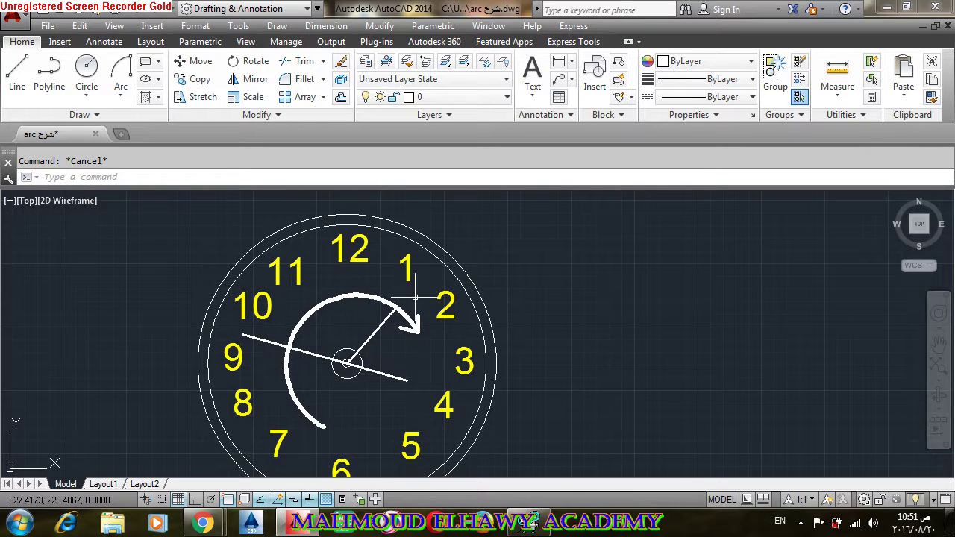
scroll(394, 363, "down", 4)
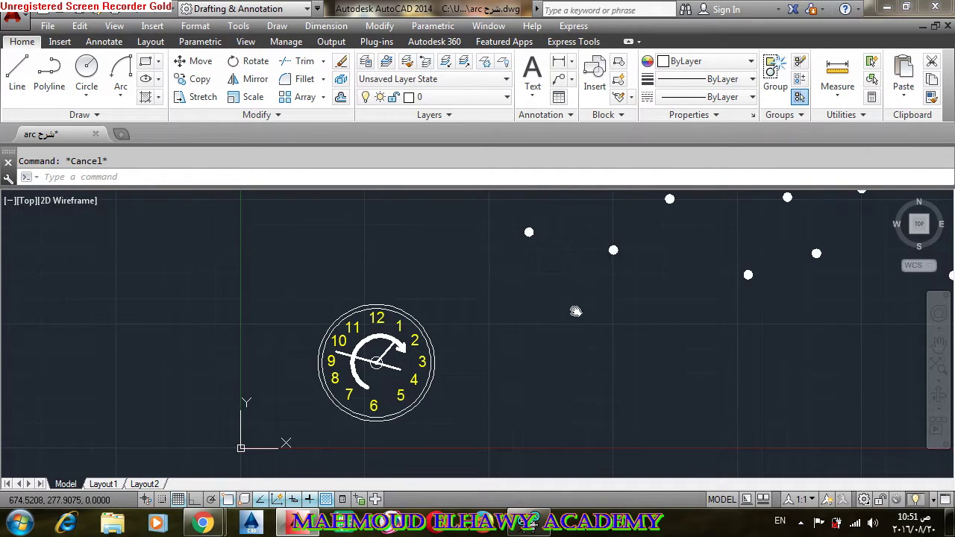
middle_click_drag(573, 311, 234, 391)
scroll(246, 384, "down", 4)
middle_click_drag(476, 322, 366, 385)
scroll(417, 358, "up", 3)
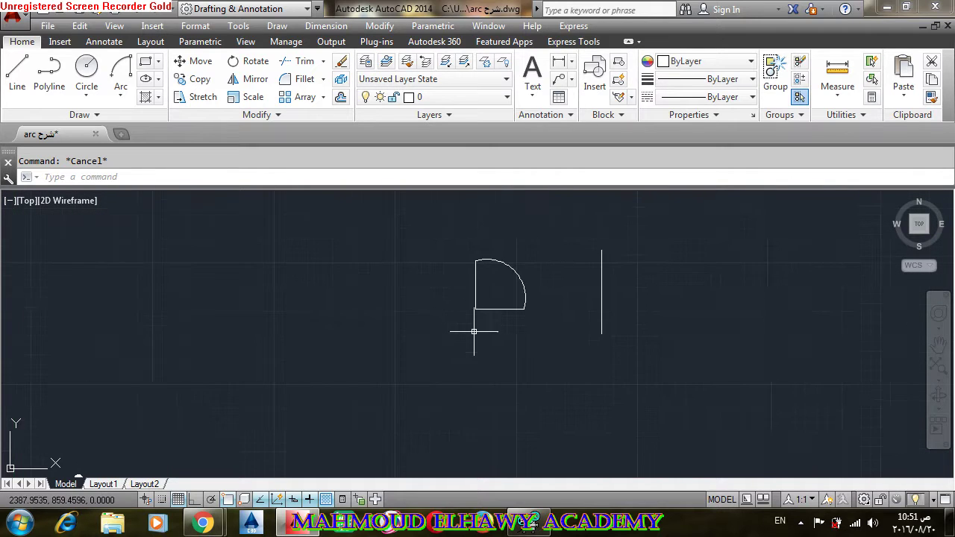
mouse_move(473, 330)
middle_mouse_down()
mouse_move(369, 331)
mouse_move(419, 350)
middle_mouse_up()
scroll(368, 330, "down", 2)
scroll(293, 341, "up", 2)
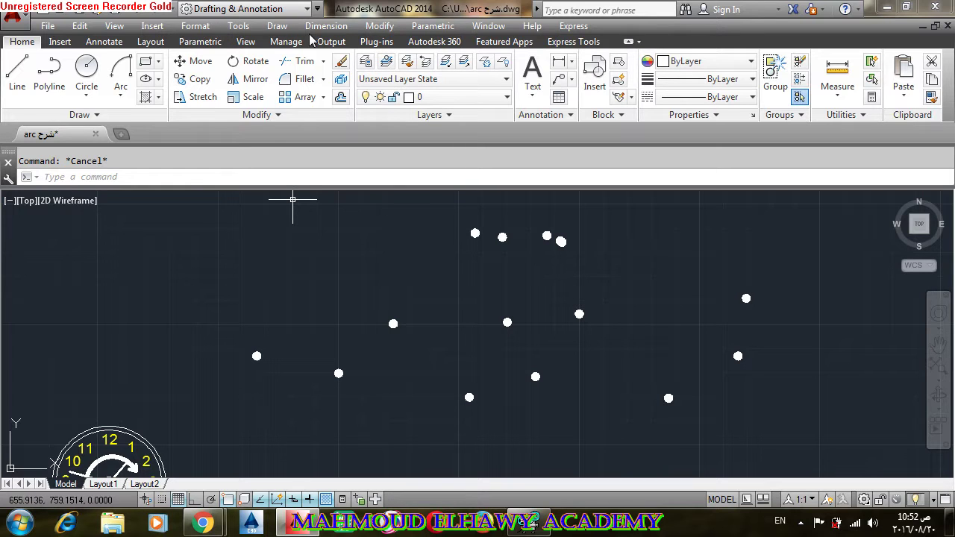
left_click(277, 26)
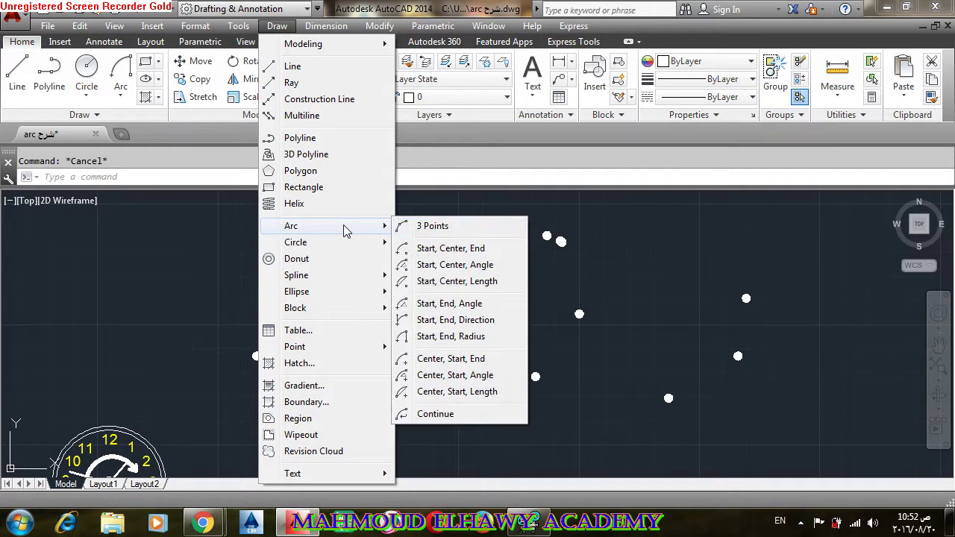
Draw an upward-bending Start, End, Direction arc from the leftmost dot to the next dot.
mouse_move(329, 225)
left_click(477, 326)
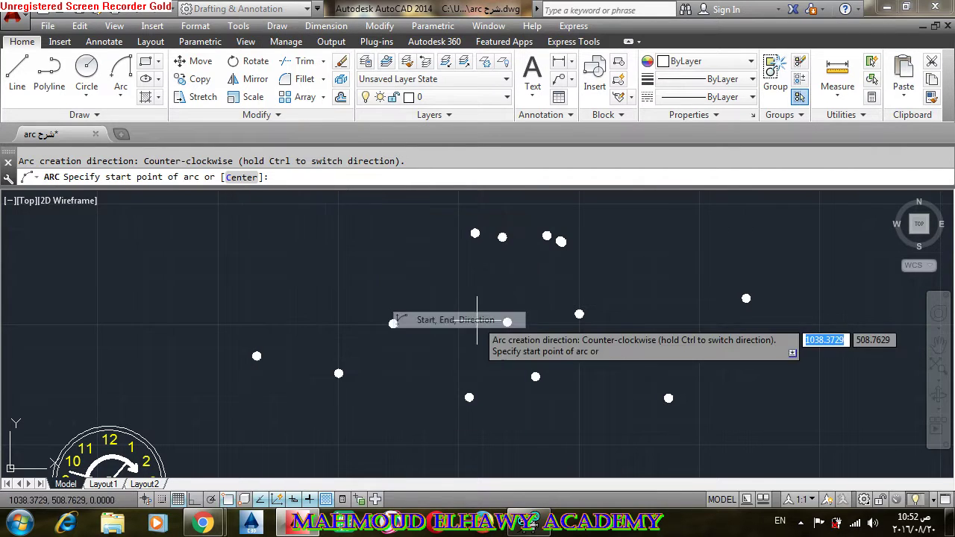
left_click(256, 357)
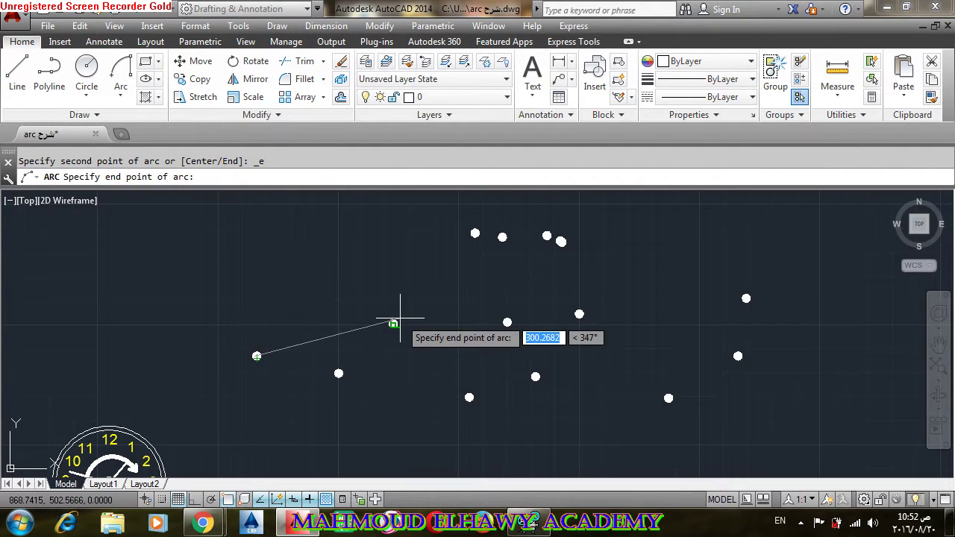
left_click(393, 324)
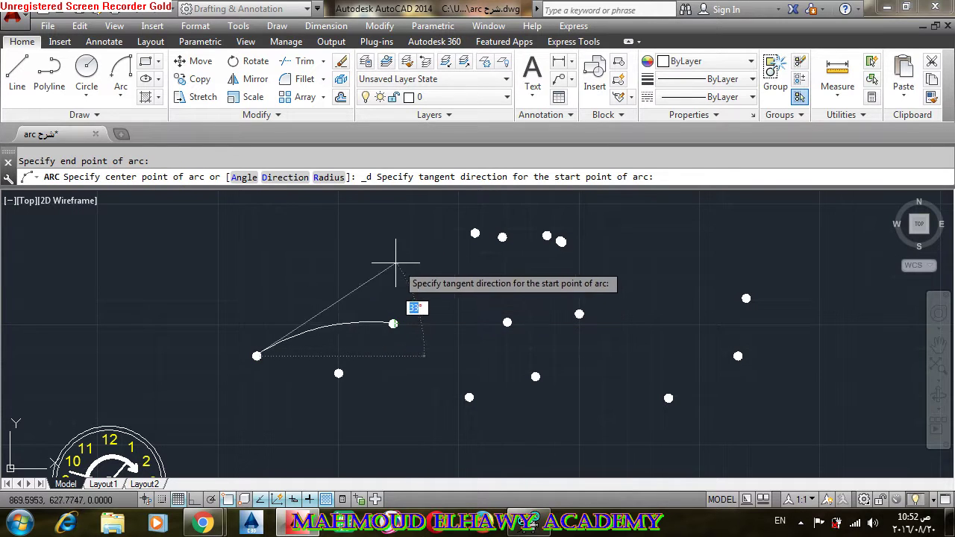
left_click(365, 242)
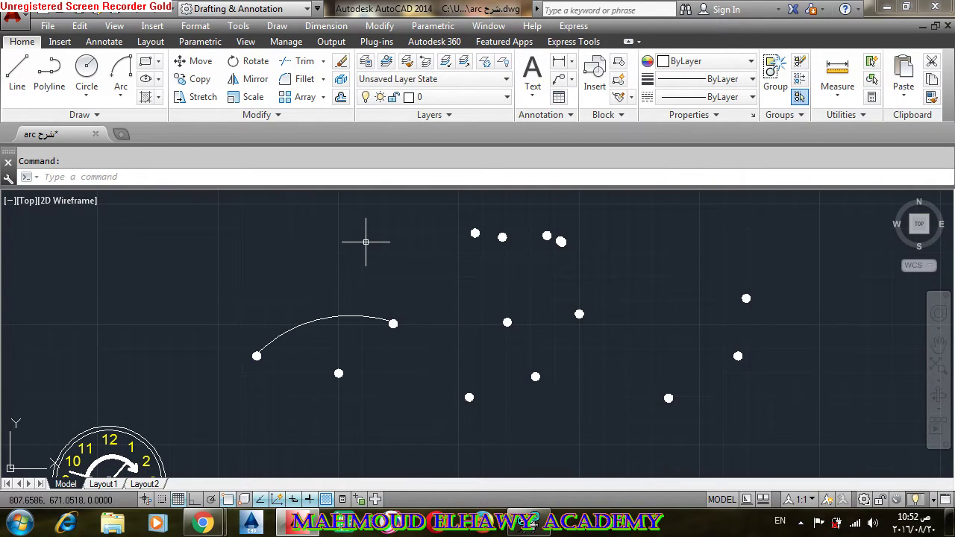
key("Return")
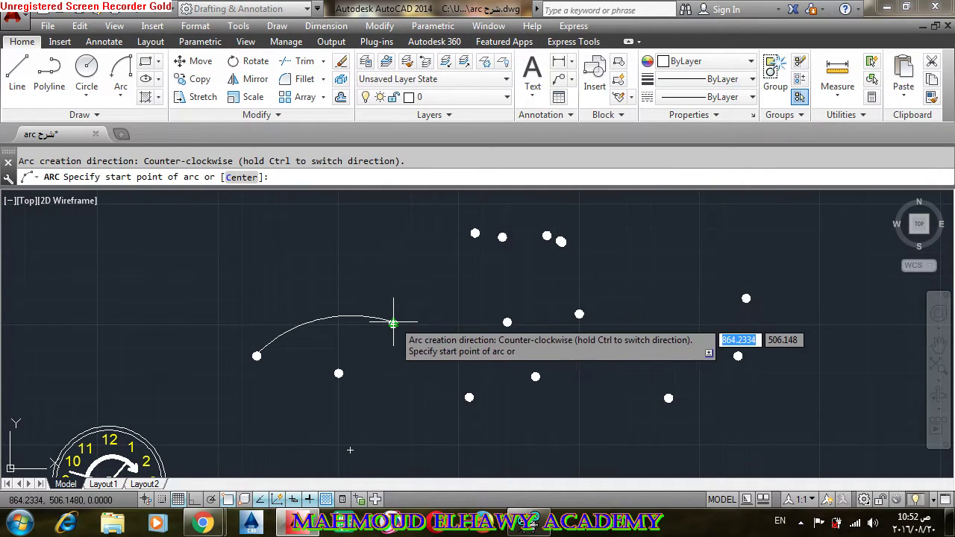
Draw two arcs: from the first arc's end up to the top dot, then down to the dot right of centre.
left_click(393, 323)
left_click(475, 233)
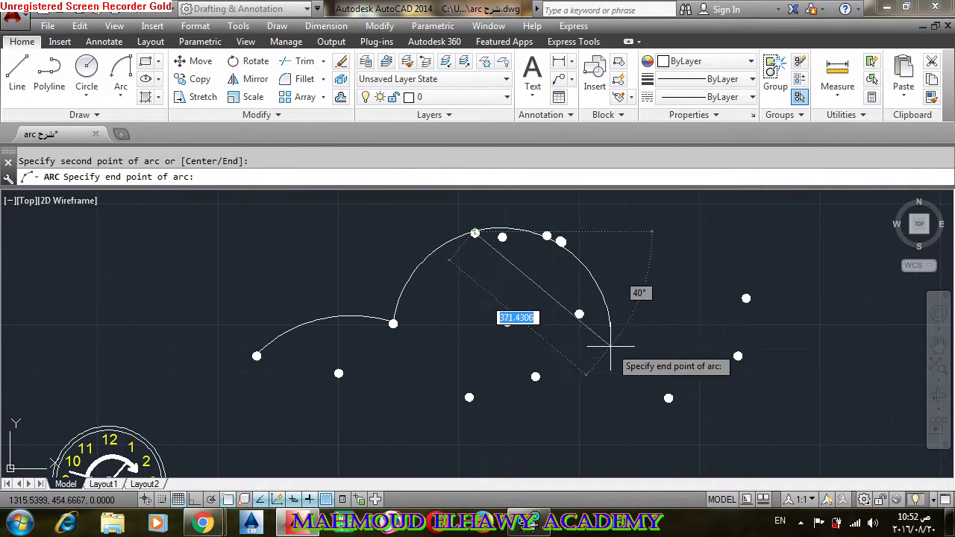
left_click(474, 233)
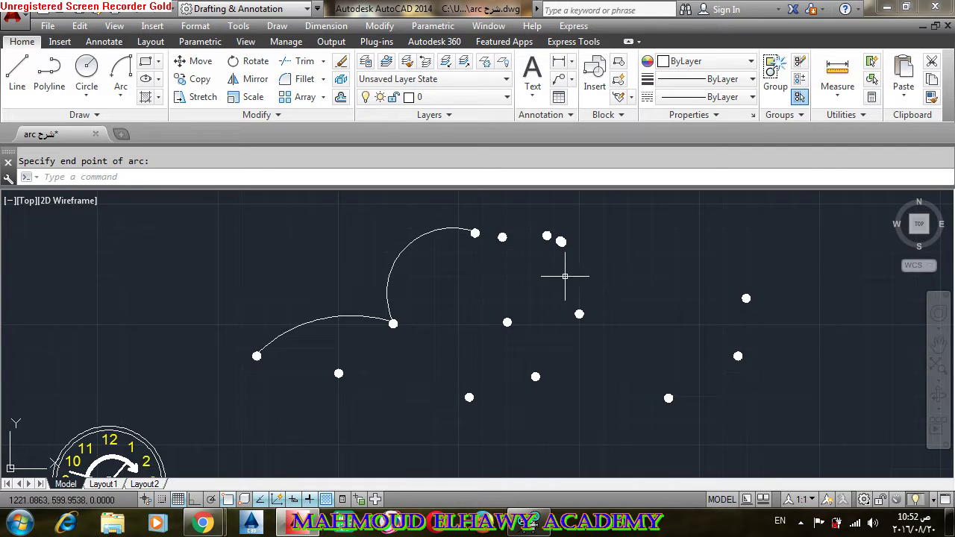
key("Return")
left_click(475, 234)
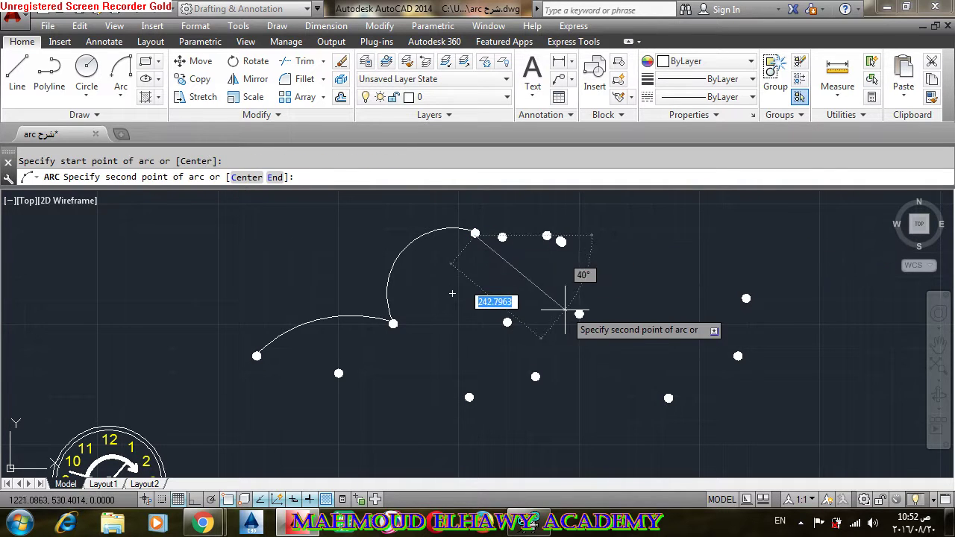
left_click(546, 235)
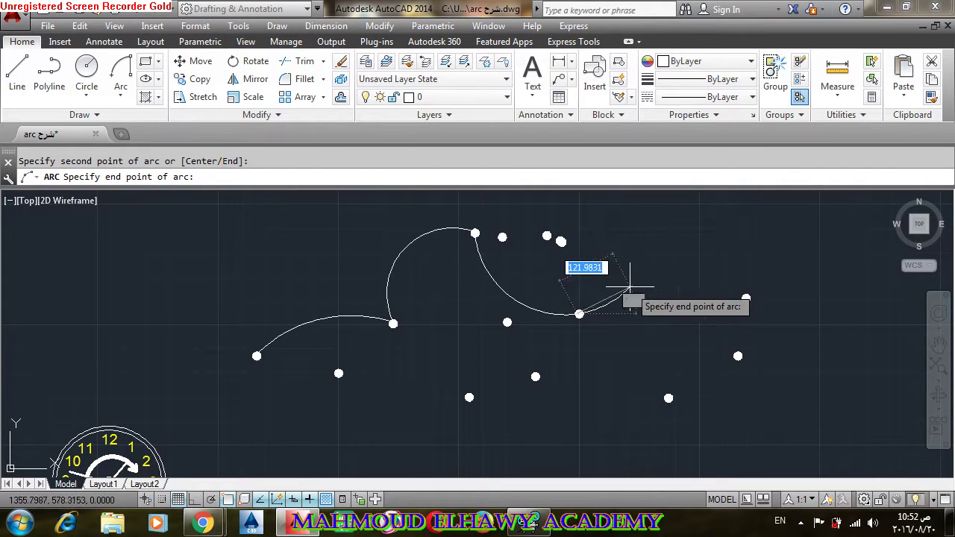
left_click(580, 314)
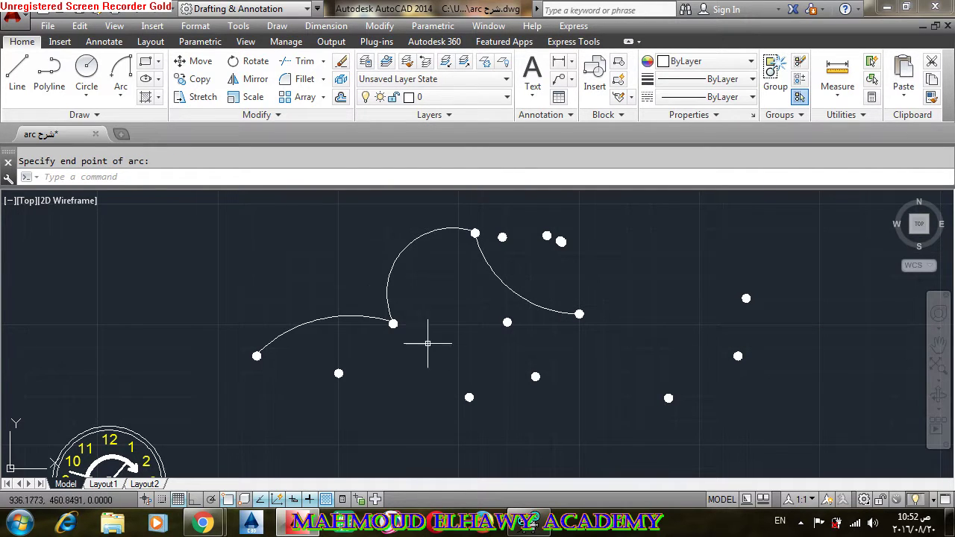
Draw an arc from the junction dot down to the lower-left dot.
key("Return")
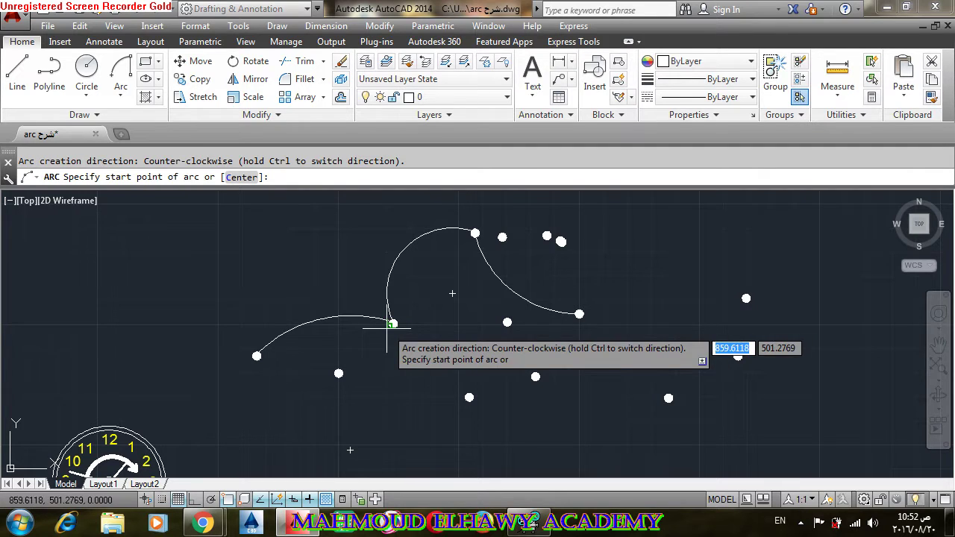
left_click(393, 323)
left_click(339, 373)
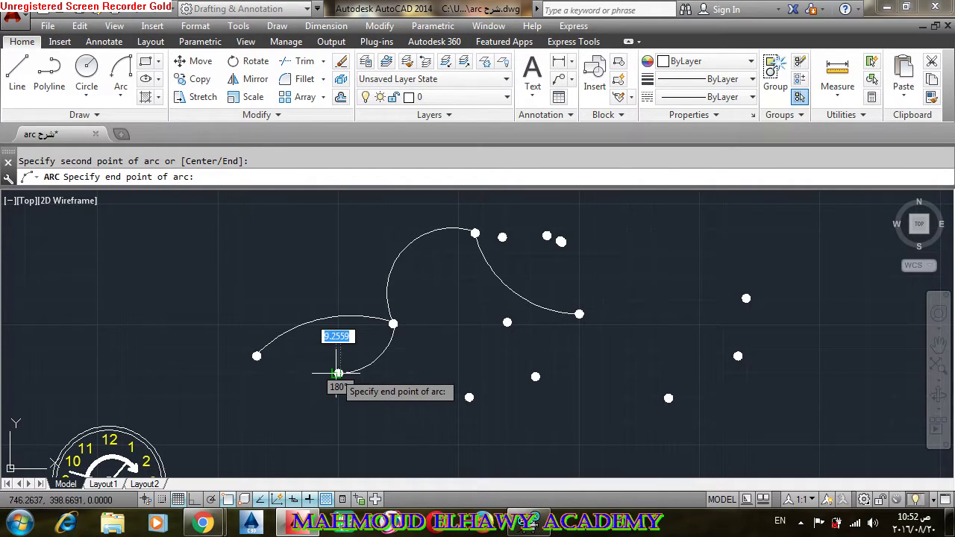
left_click(339, 373)
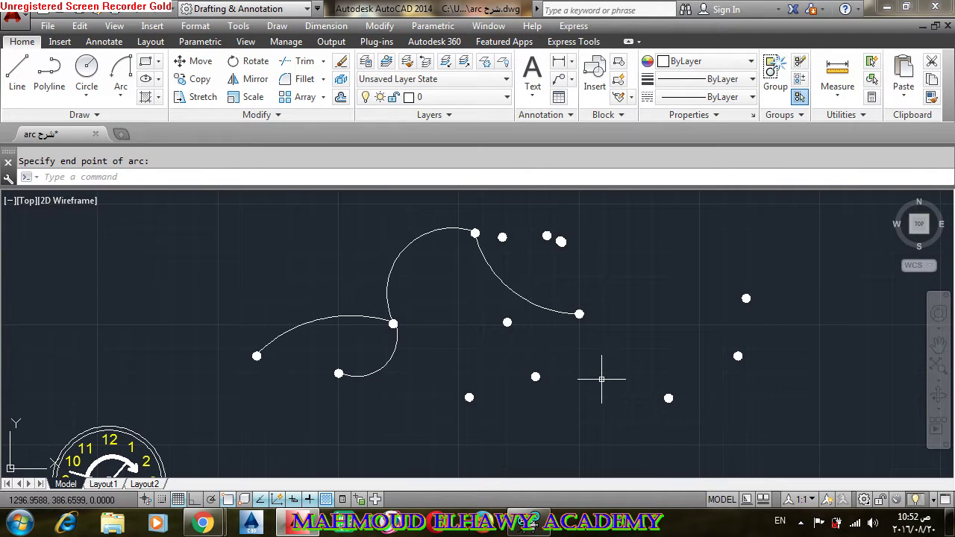
Delete the quarter-circle's curved edge, leaving the L-shaped corner.
scroll(601, 379, "down", 2)
scroll(550, 353, "down", 2)
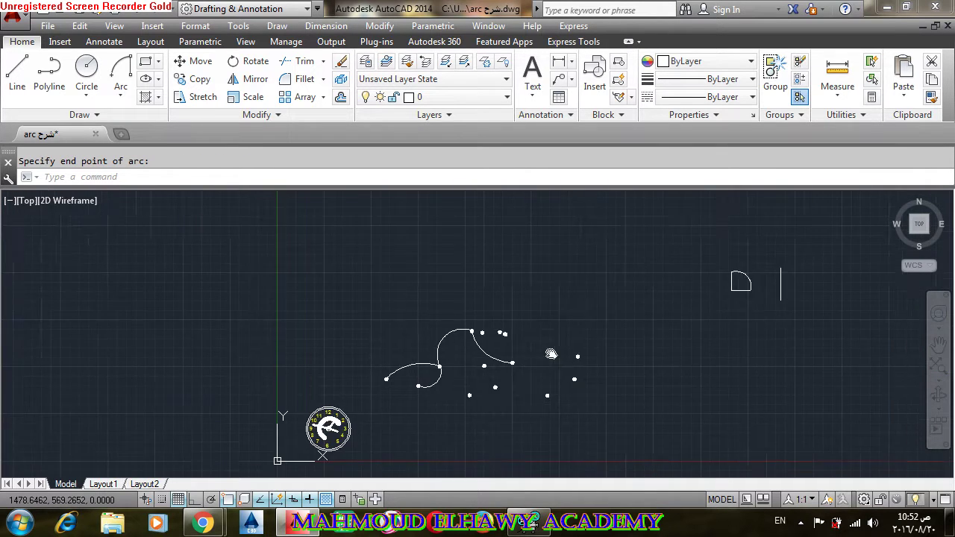
scroll(375, 358, "up", 1)
scroll(448, 351, "up", 2)
scroll(452, 353, "down", 2)
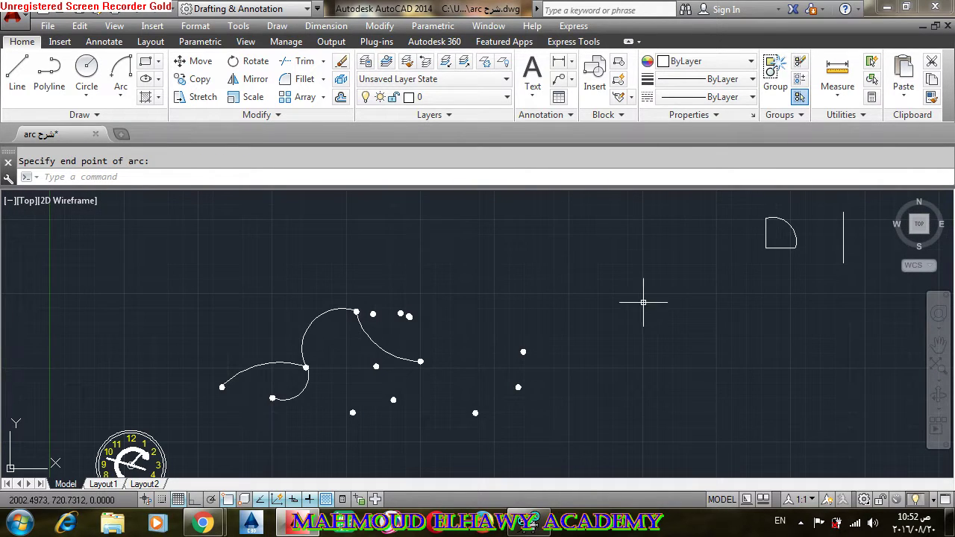
mouse_move(744, 317)
middle_mouse_down()
mouse_move(633, 362)
mouse_move(473, 323)
middle_mouse_up()
scroll(485, 306, "up", 3)
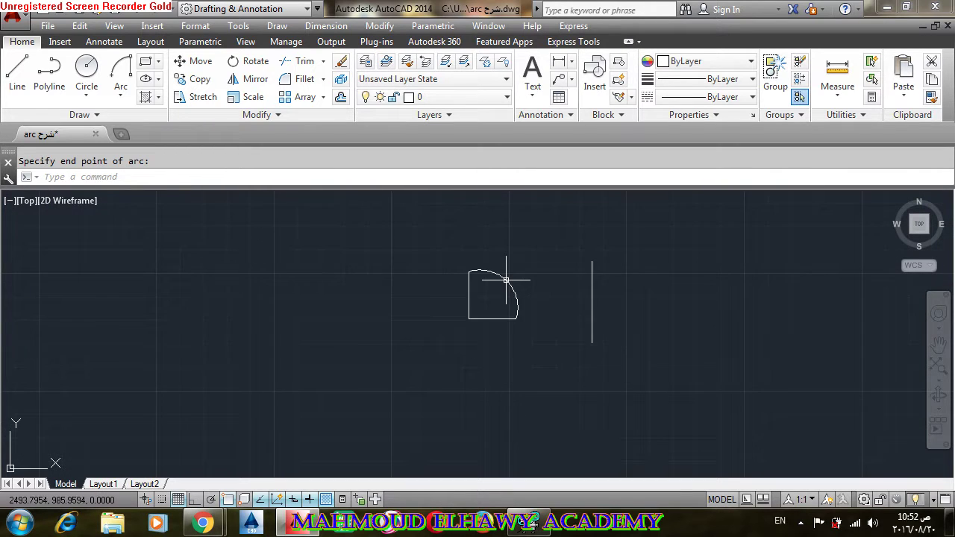
scroll(506, 280, "up", 2)
scroll(506, 280, "up", 4)
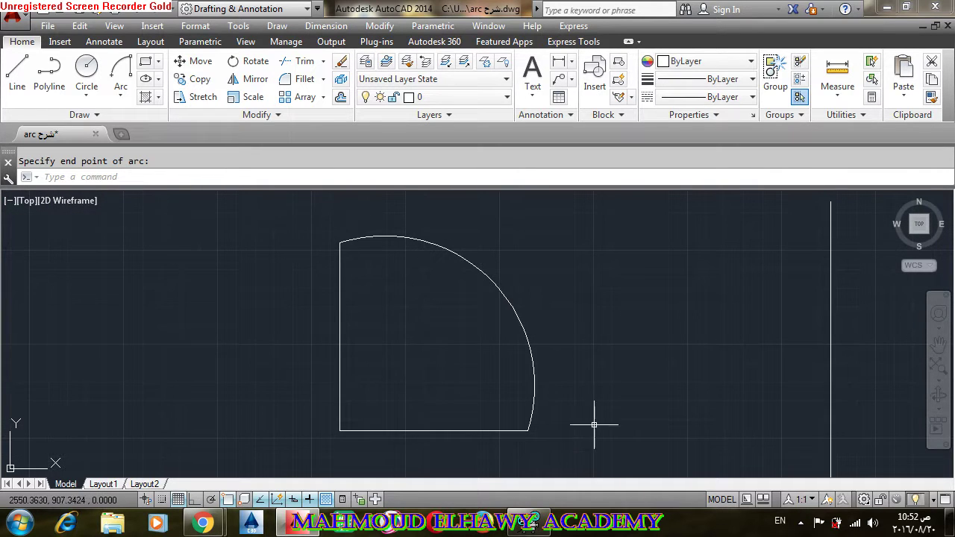
left_click(529, 353)
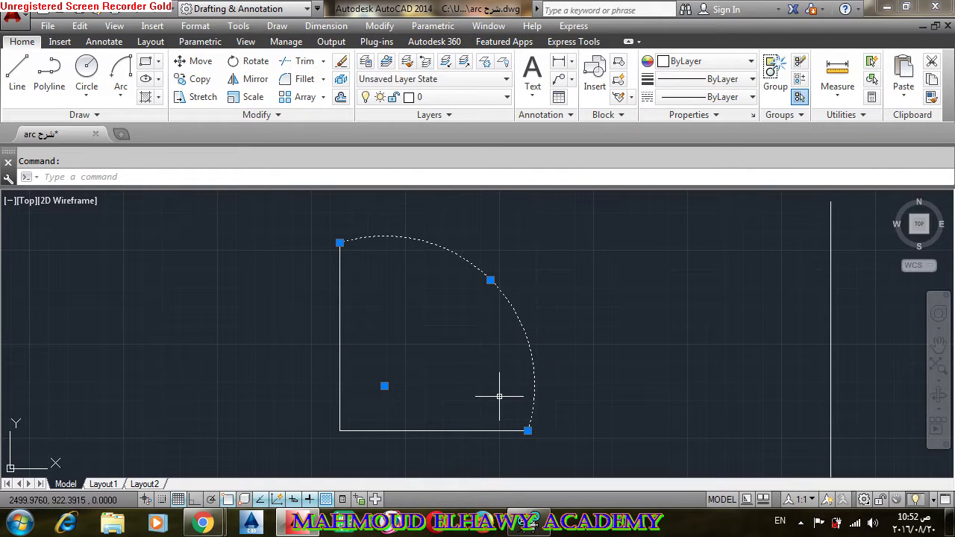
key("Delete")
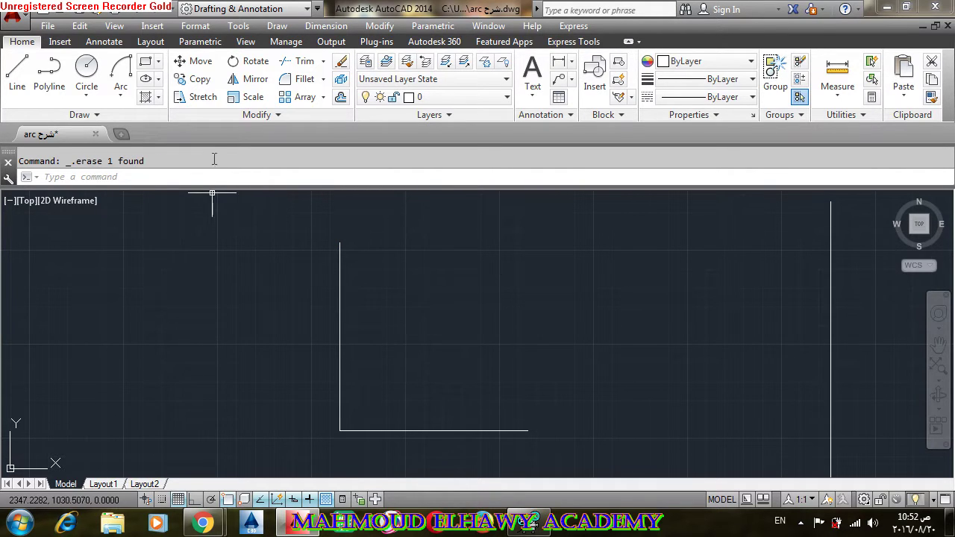
left_click(131, 92)
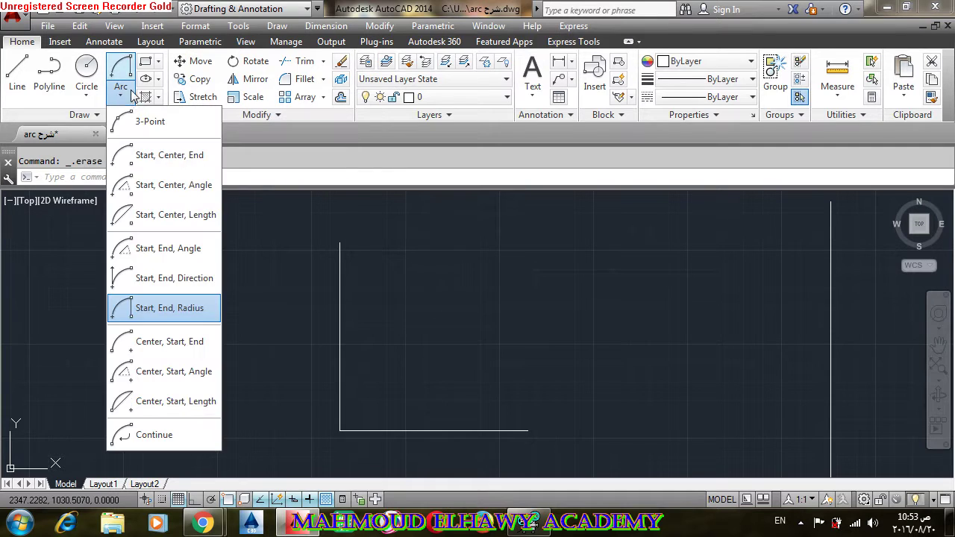
left_click(147, 120)
left_click(340, 243)
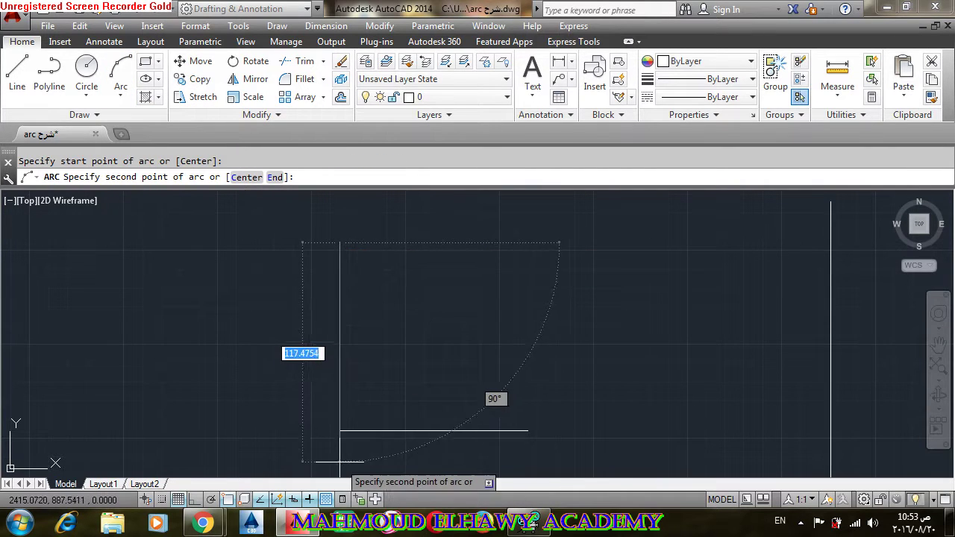
left_click(340, 431)
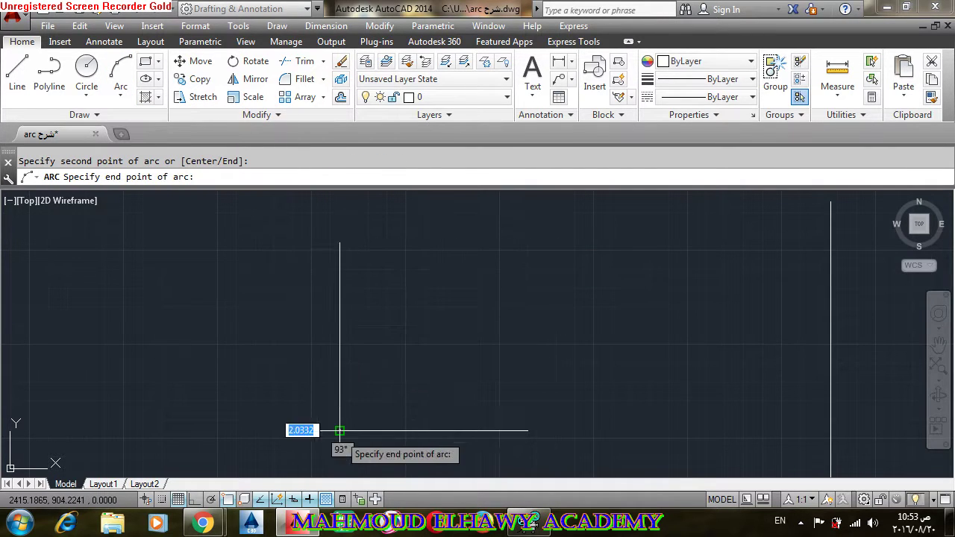
left_click(528, 431)
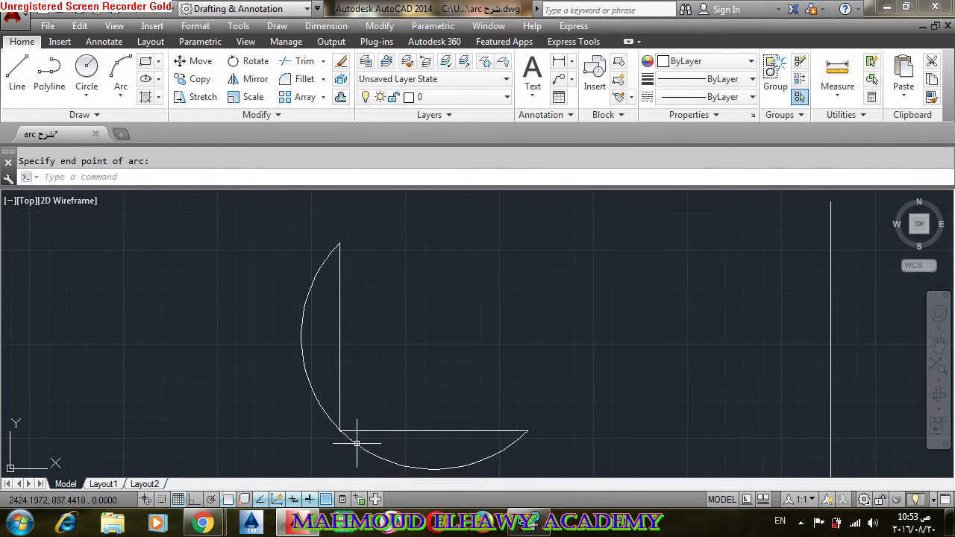
left_click_drag(361, 455, 361, 449)
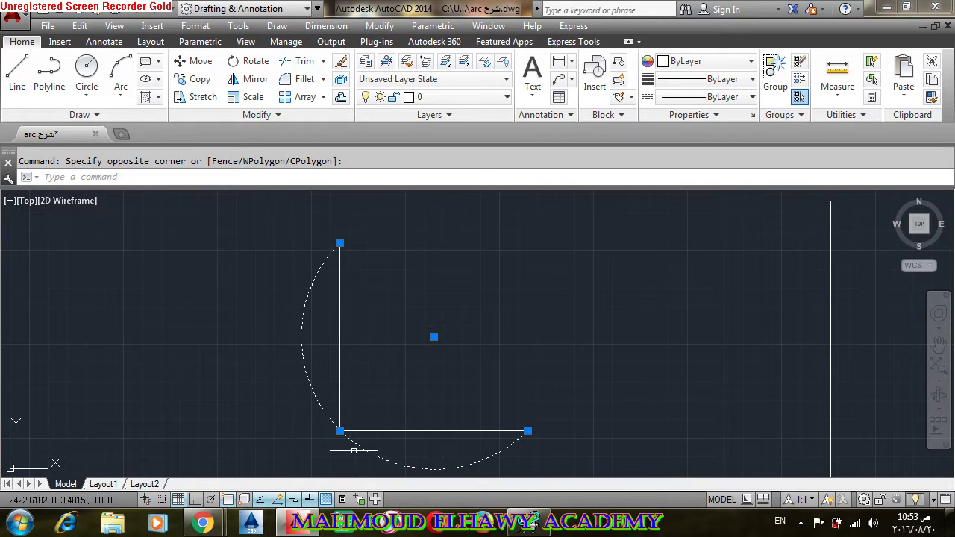
key("Delete")
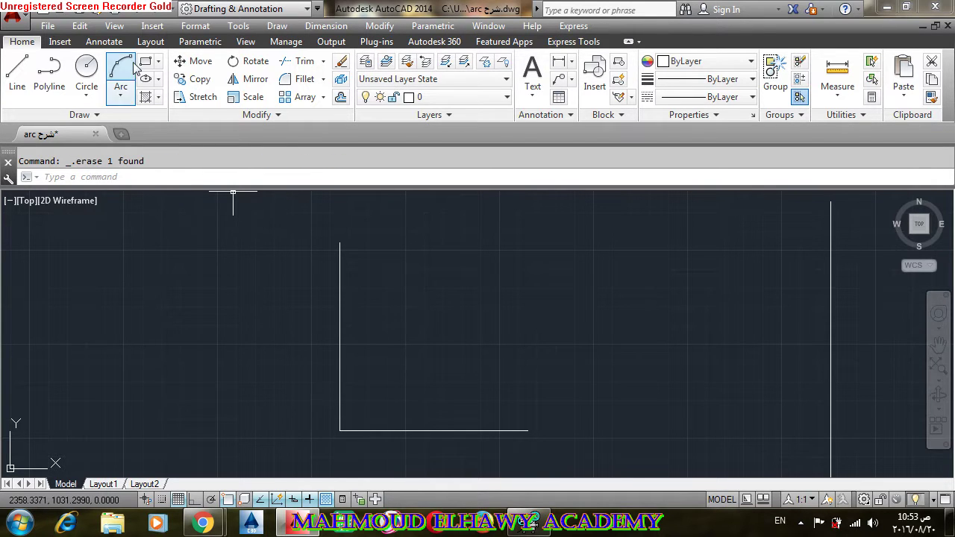
Draw a Center, Start, End arc centred on the corner, from the horizontal line's end to the vertical line's top.
left_click(120, 95)
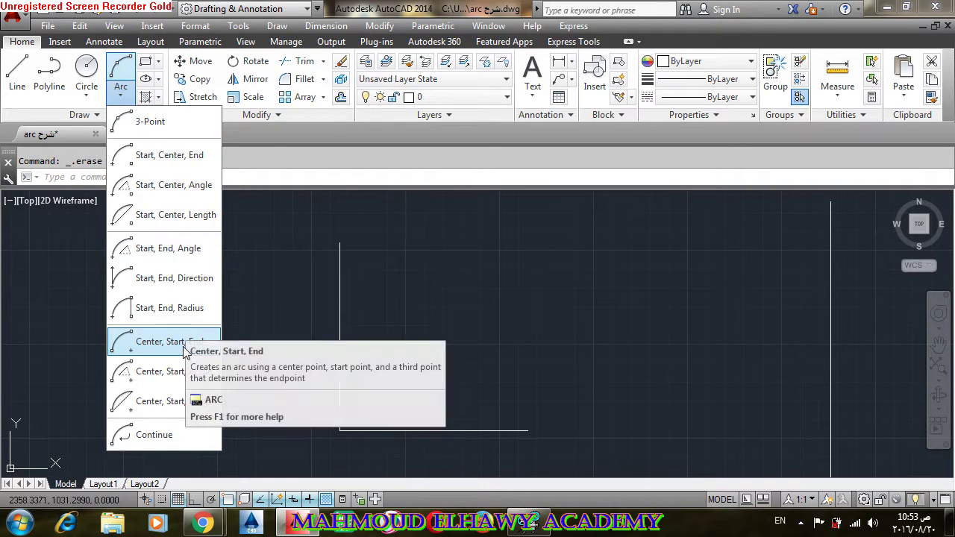
left_click(172, 341)
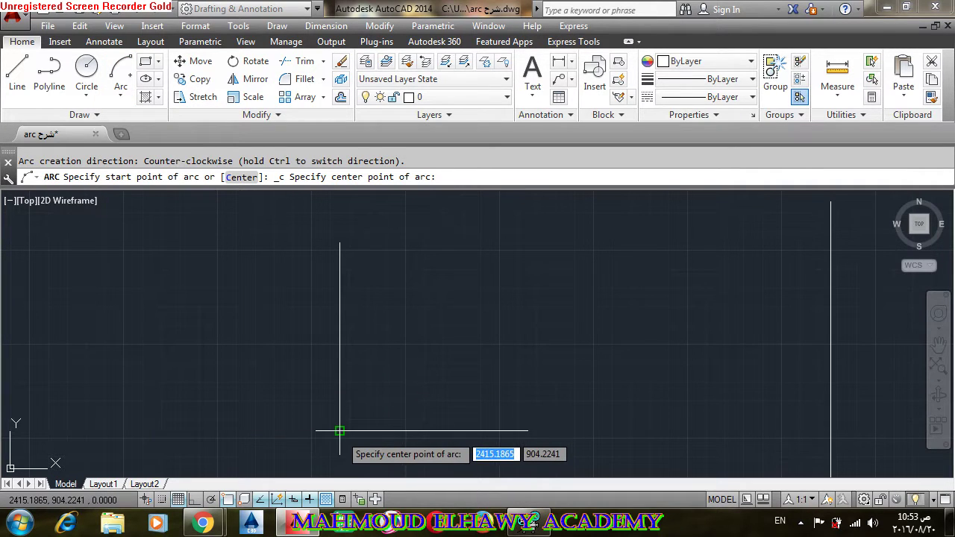
left_click(341, 429)
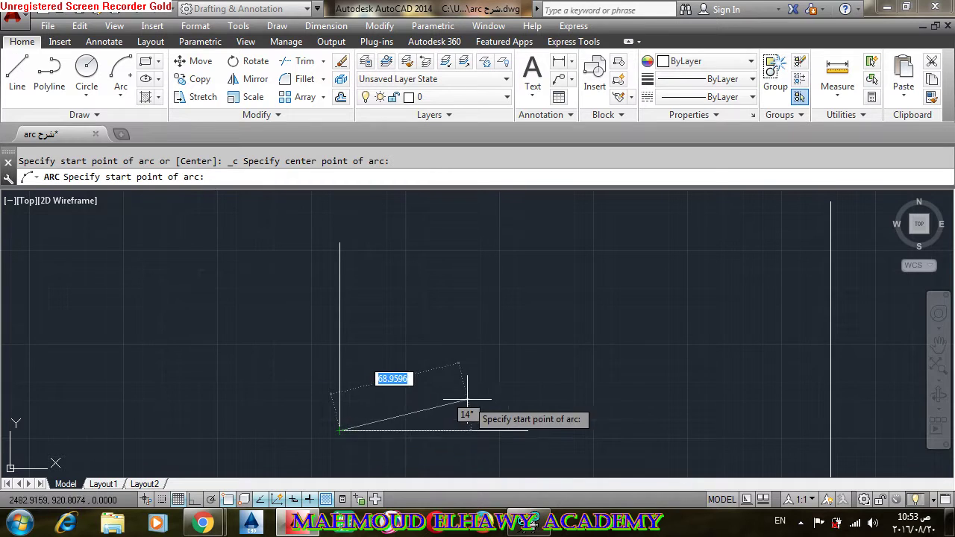
left_click(527, 432)
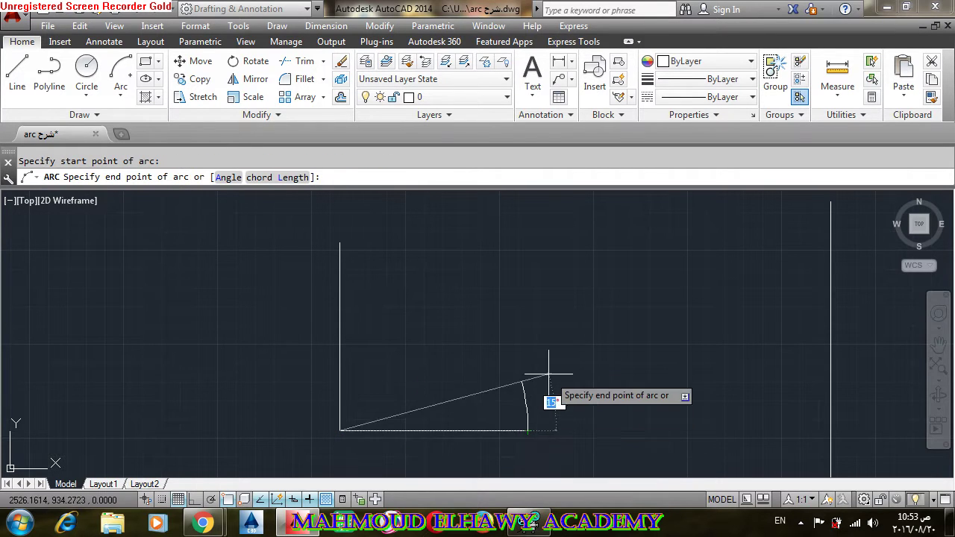
left_click(340, 246)
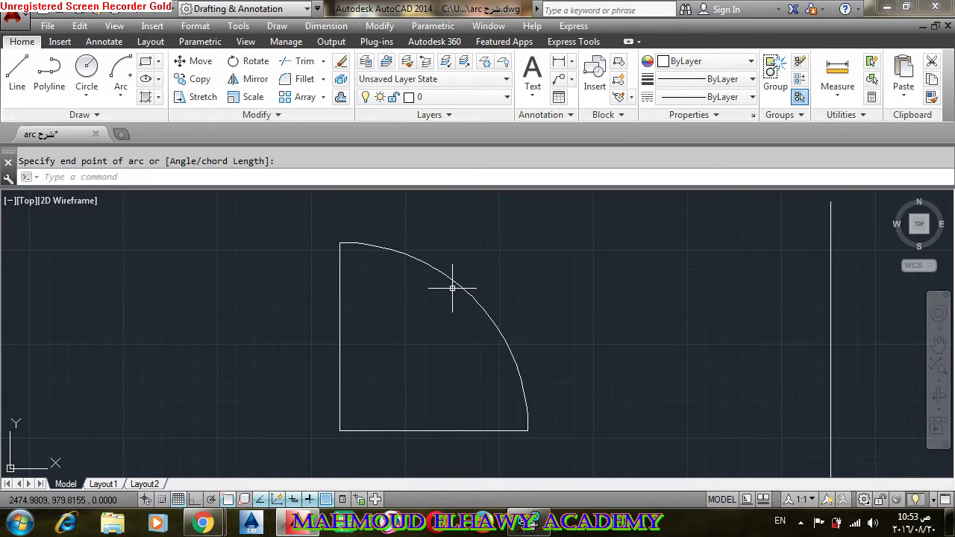
scroll(497, 265, "down", 2)
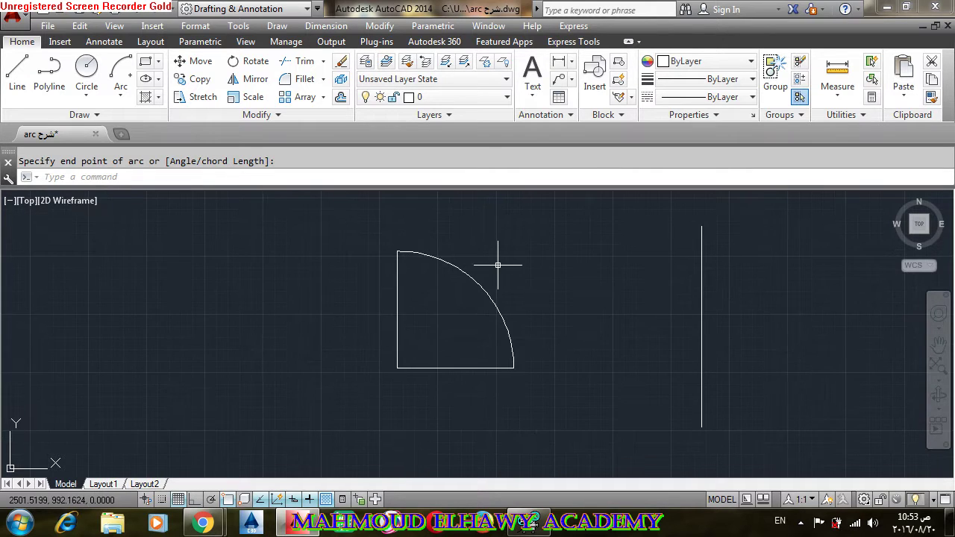
middle_click_drag(588, 326, 358, 313)
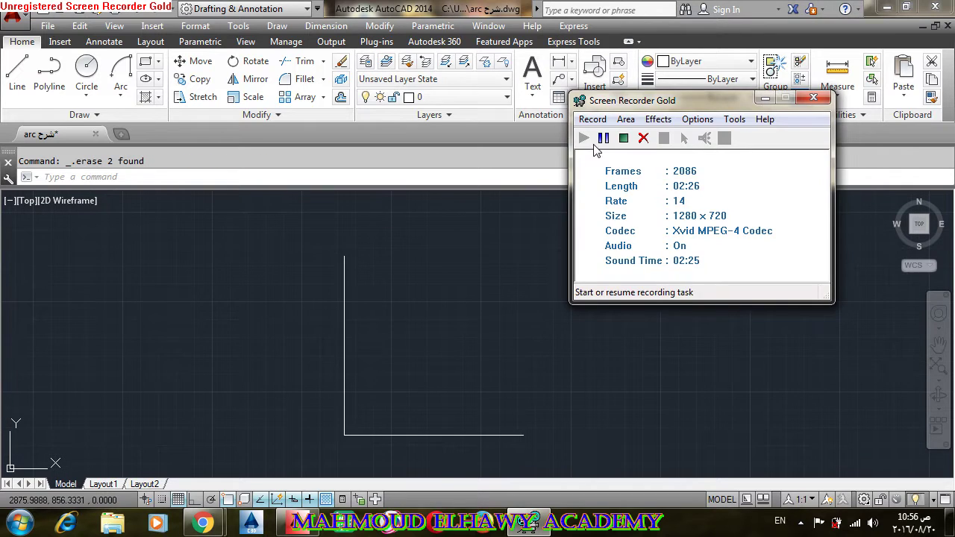
Draw a Start, End, Radius arc of radius 109 from the vertical line's top to the horizontal line's right end.
left_click(764, 102)
middle_click_drag(378, 410, 401, 384)
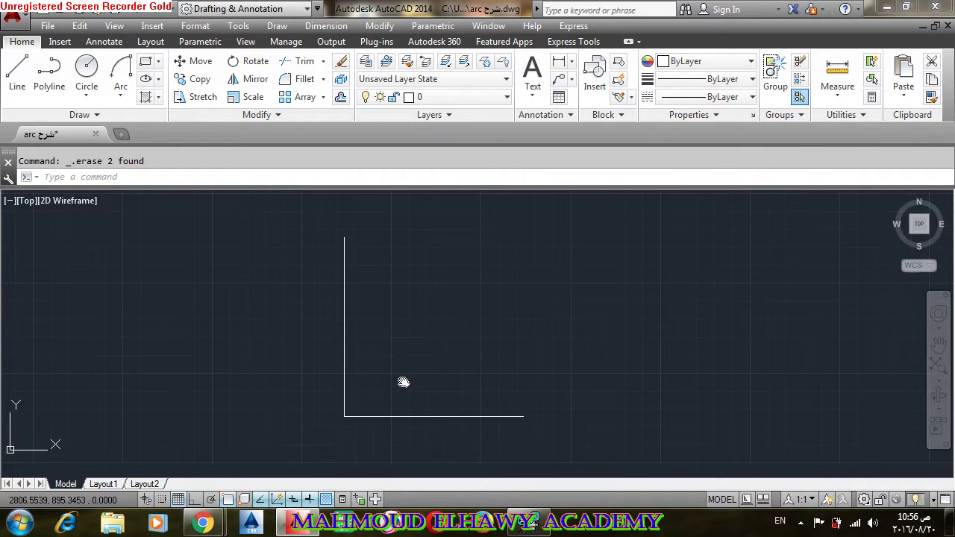
left_click(123, 91)
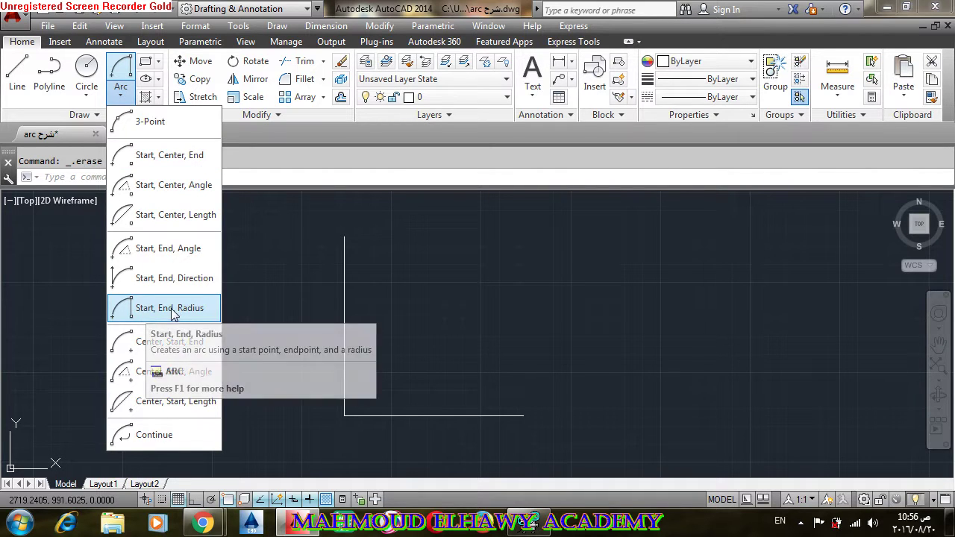
left_click(202, 313)
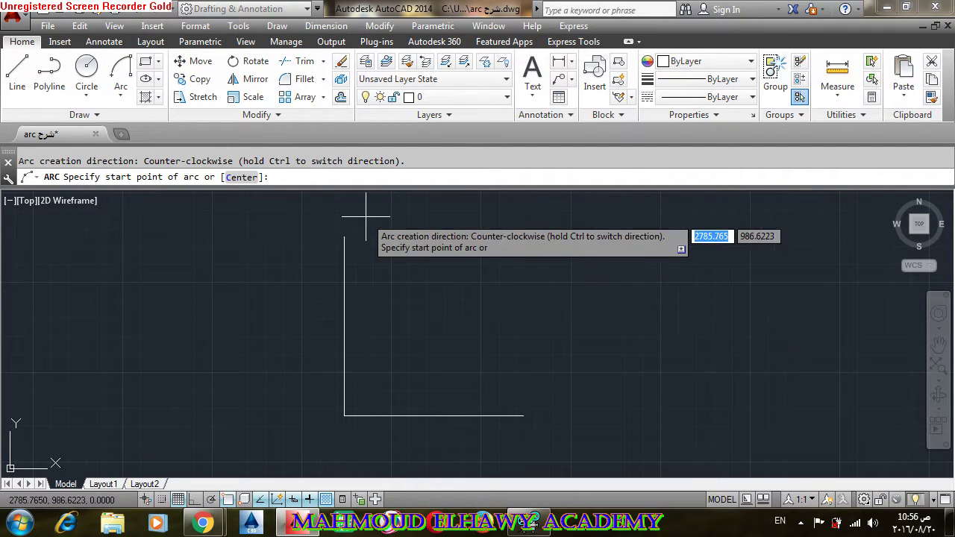
left_click(344, 237)
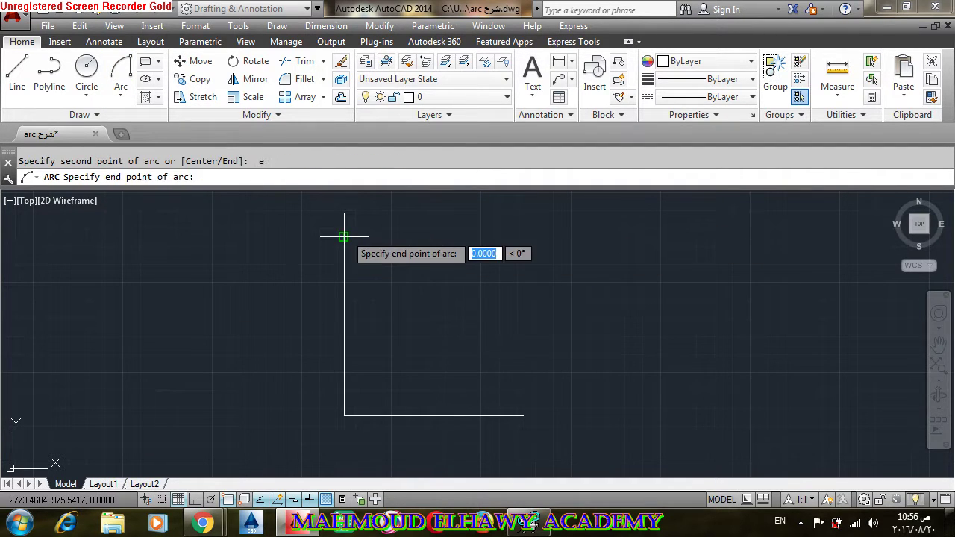
left_click(524, 416)
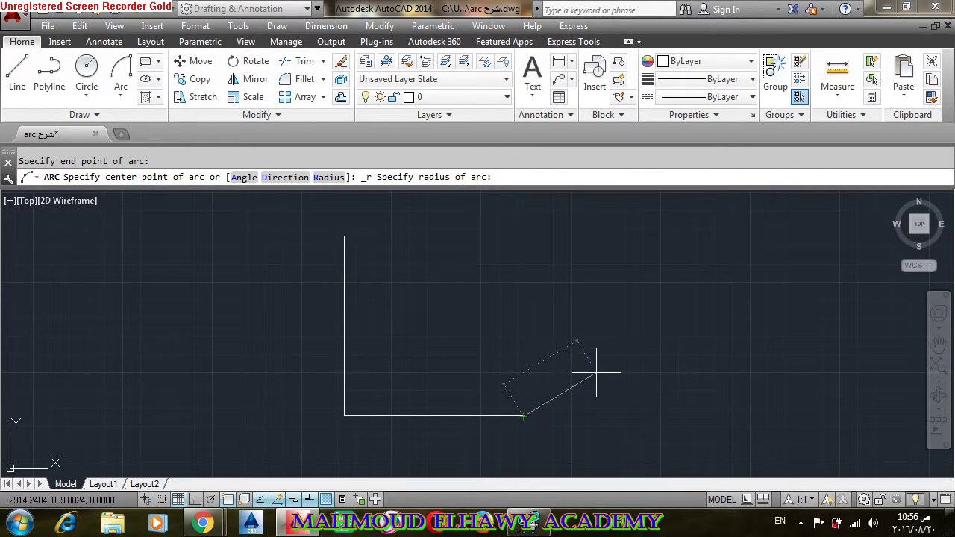
type("109")
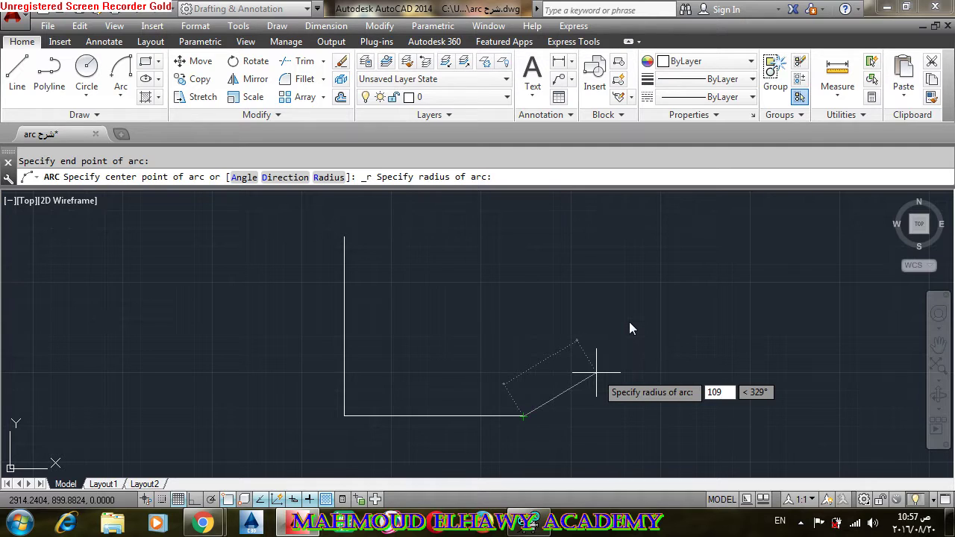
key("Return")
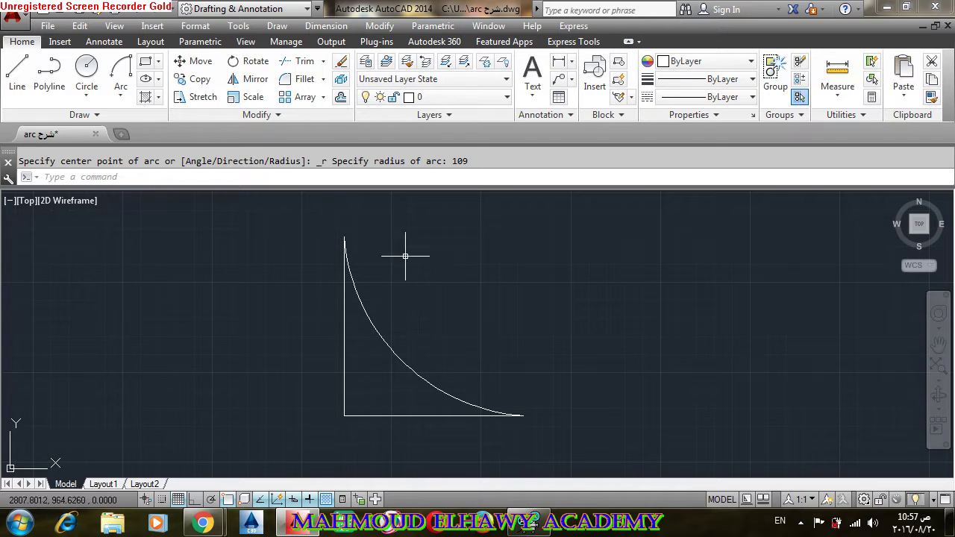
Draw a second radius-109 arc from the horizontal line's end to the vertical line's top, then select it.
left_click(120, 69)
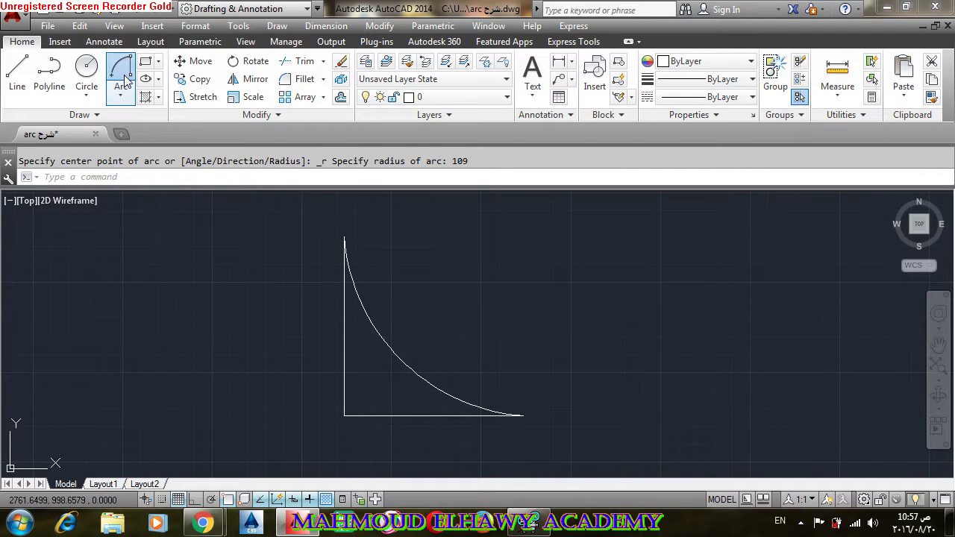
left_click(523, 415)
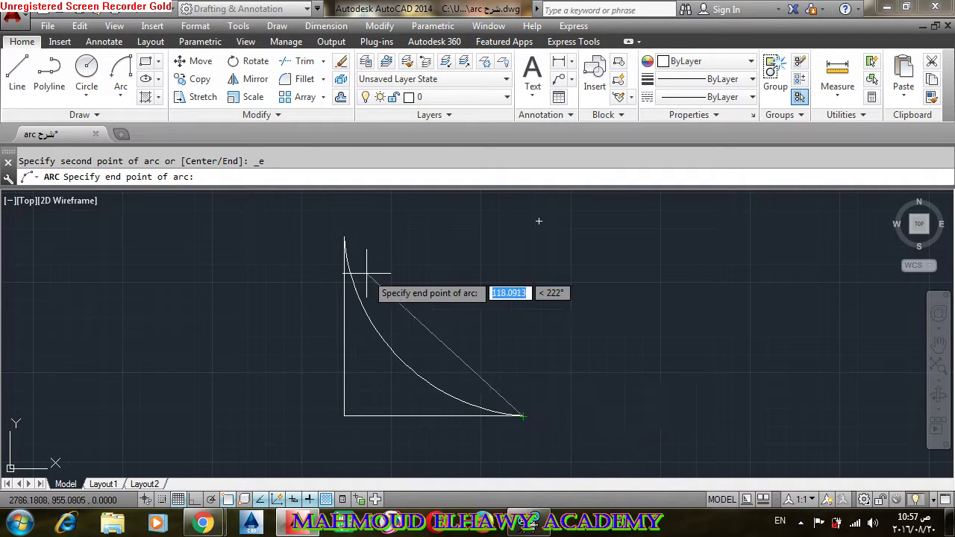
left_click(344, 238)
type("109")
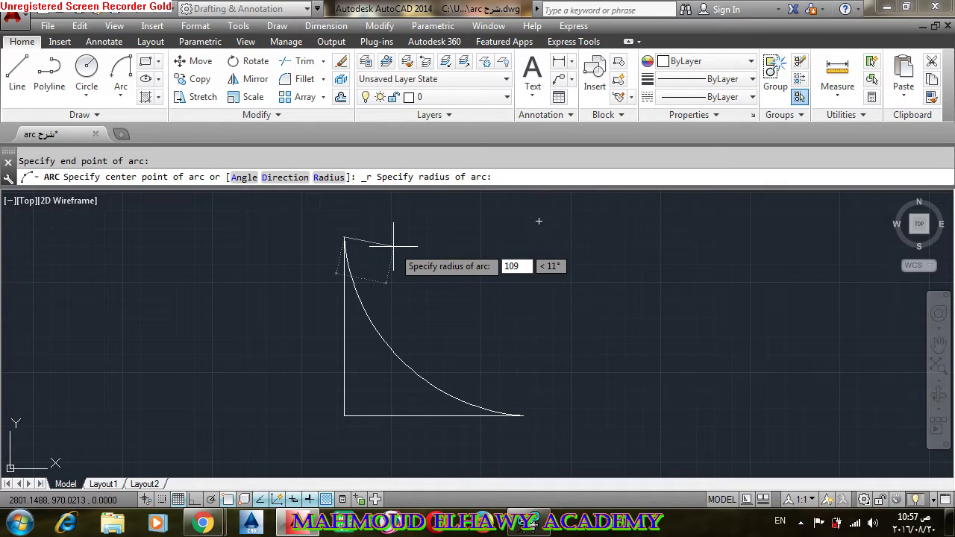
key("Return")
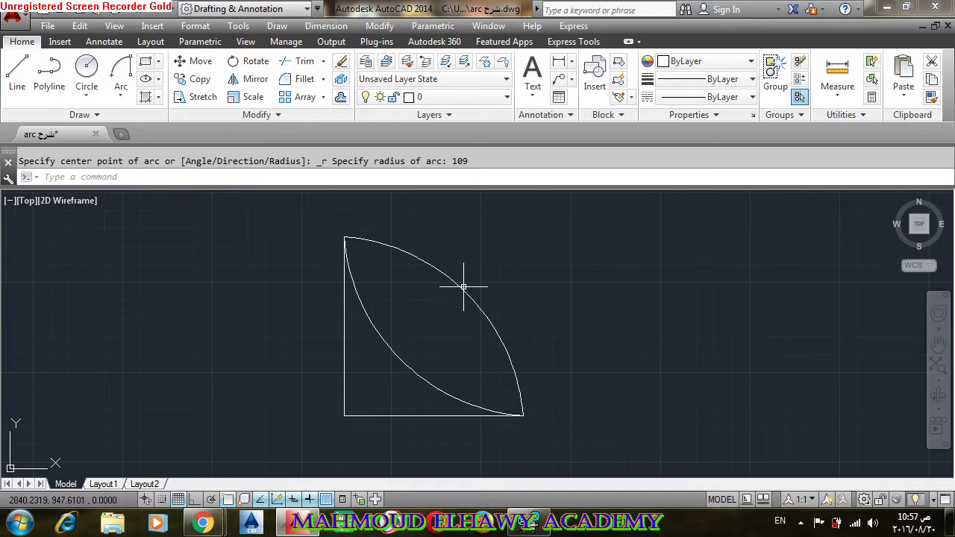
left_click(446, 276)
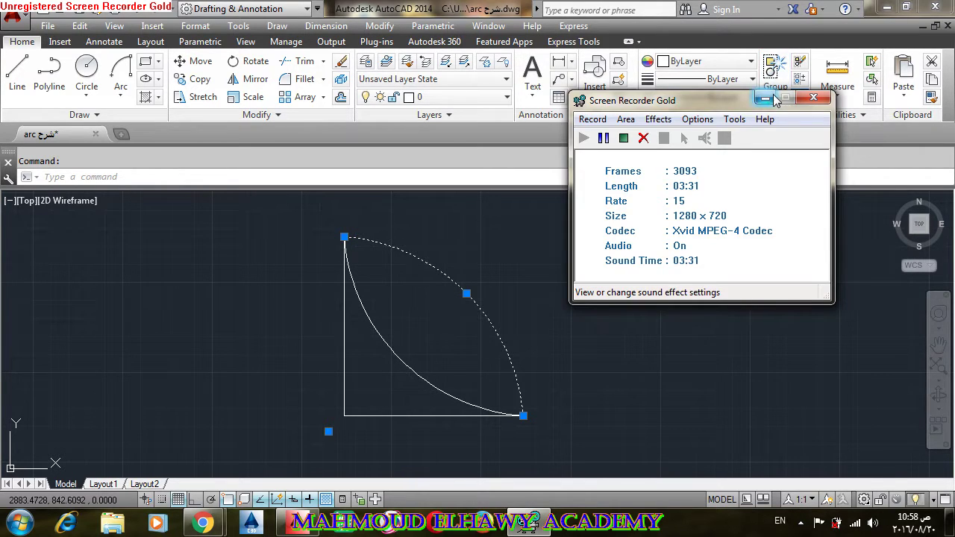
Erase both lens arcs with a crossing window.
key("Escape")
left_click(514, 302)
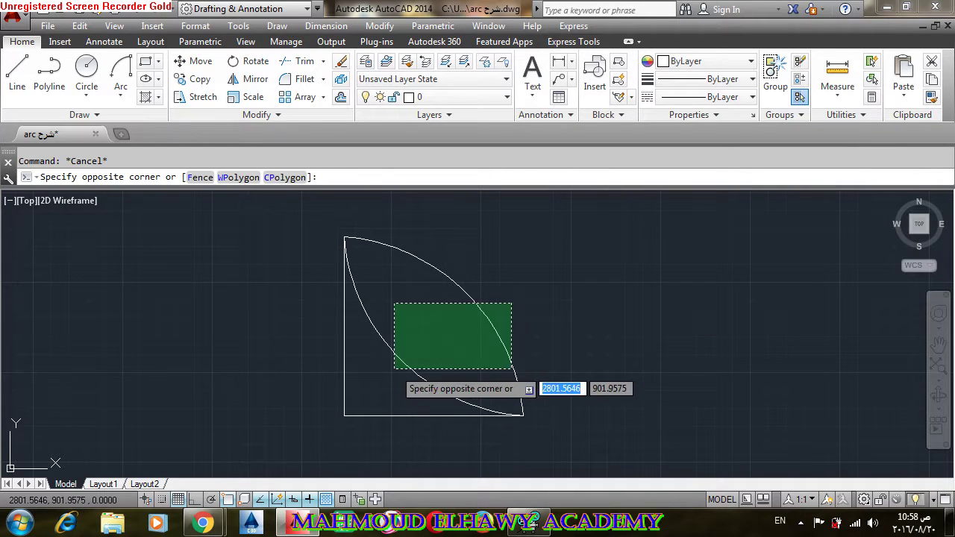
left_click(394, 369)
key("Delete")
type("G")
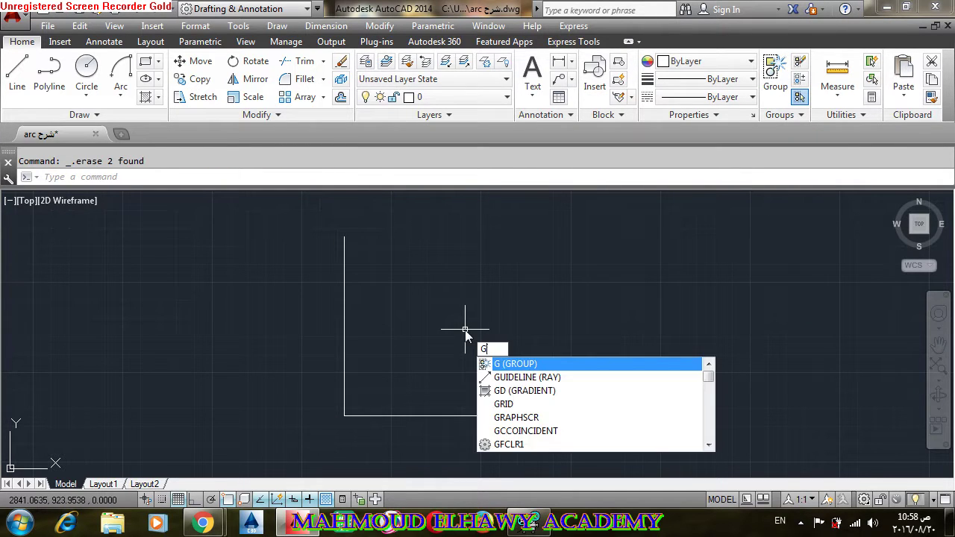
left_click(458, 263)
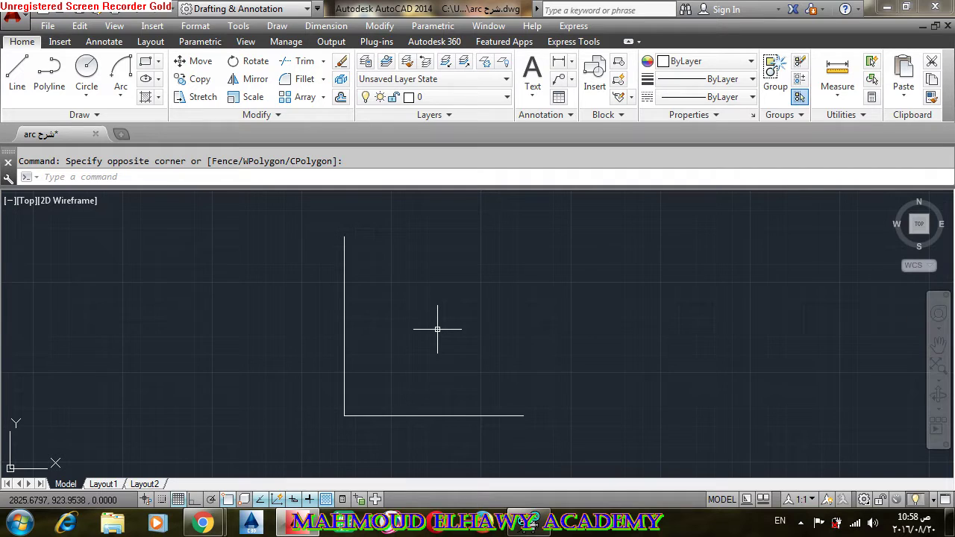
Draw a 2P circle spanning the horizontal line's end and the vertical line's top, then window-select the circle and vertical line.
type("c")
key("Return")
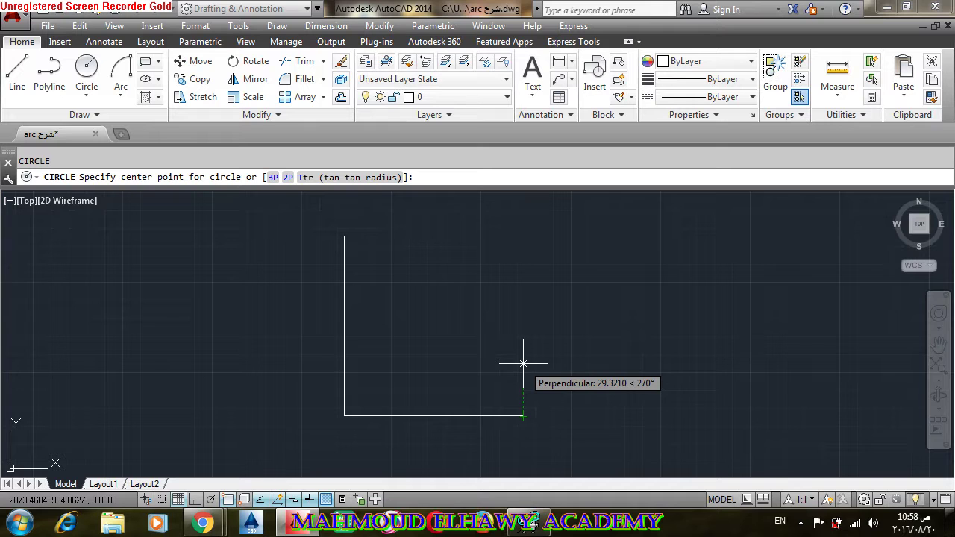
type("2p")
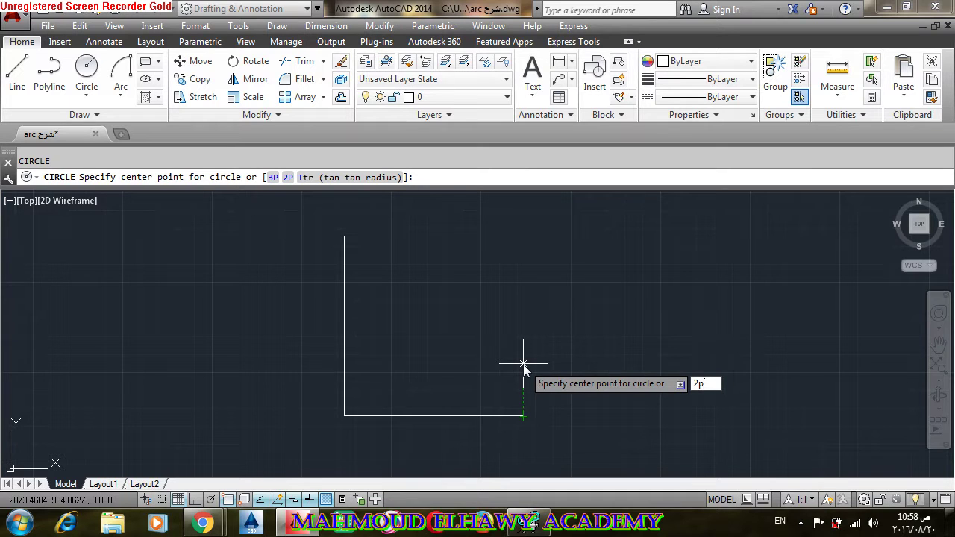
key("Return")
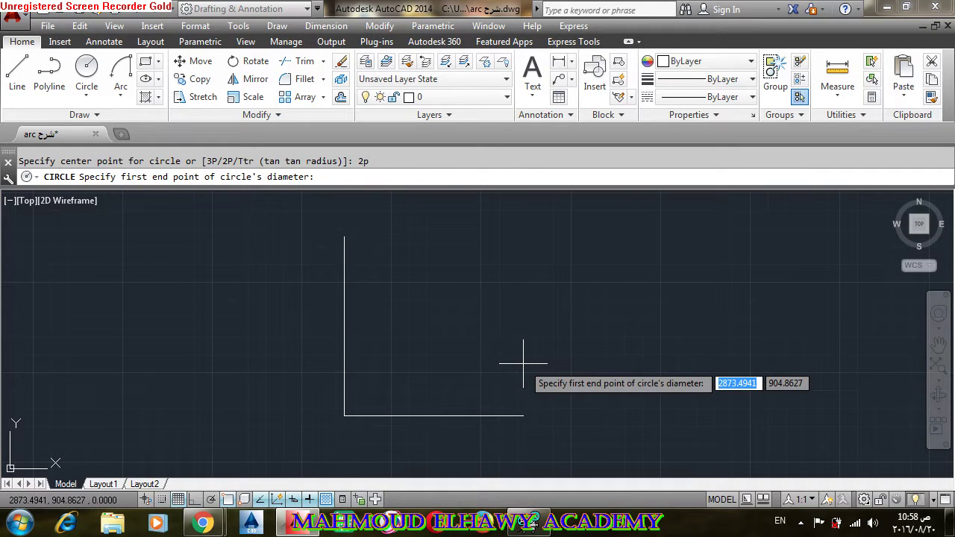
left_click(523, 416)
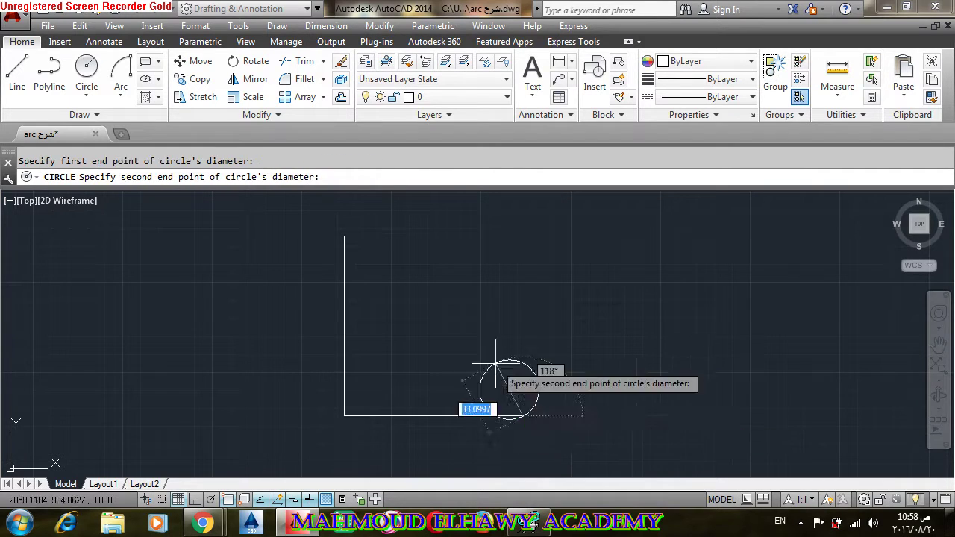
left_click(344, 237)
left_click(645, 216)
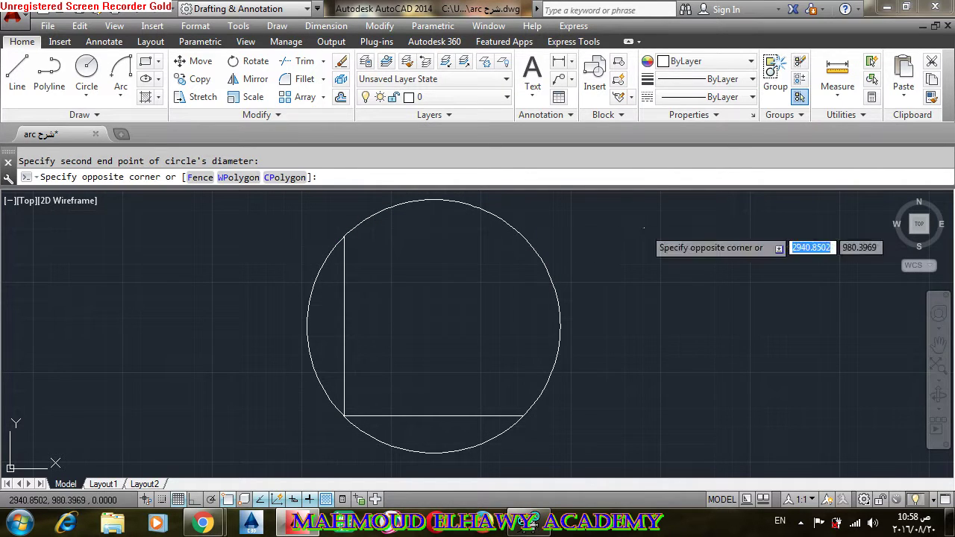
left_click(168, 407)
Trim away the circle's left arc and lower segments.
type("tr")
key("Return")
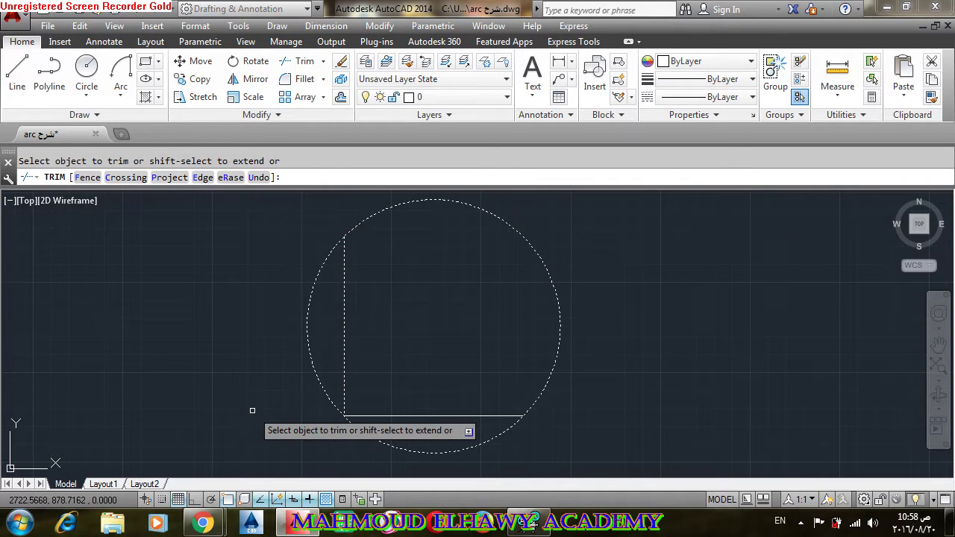
left_click(323, 356)
left_click(293, 335)
left_click(362, 448)
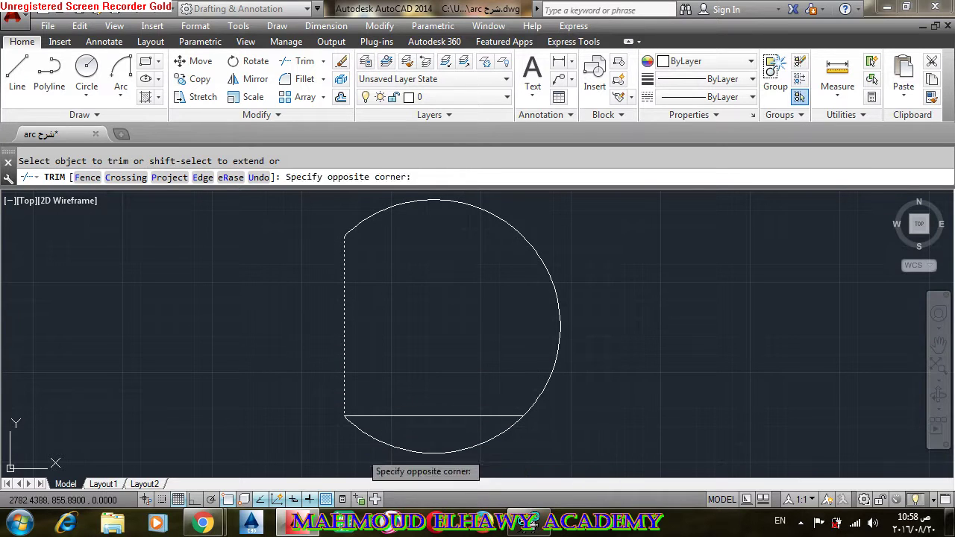
left_click(460, 443)
left_click(437, 455)
left_click(439, 455)
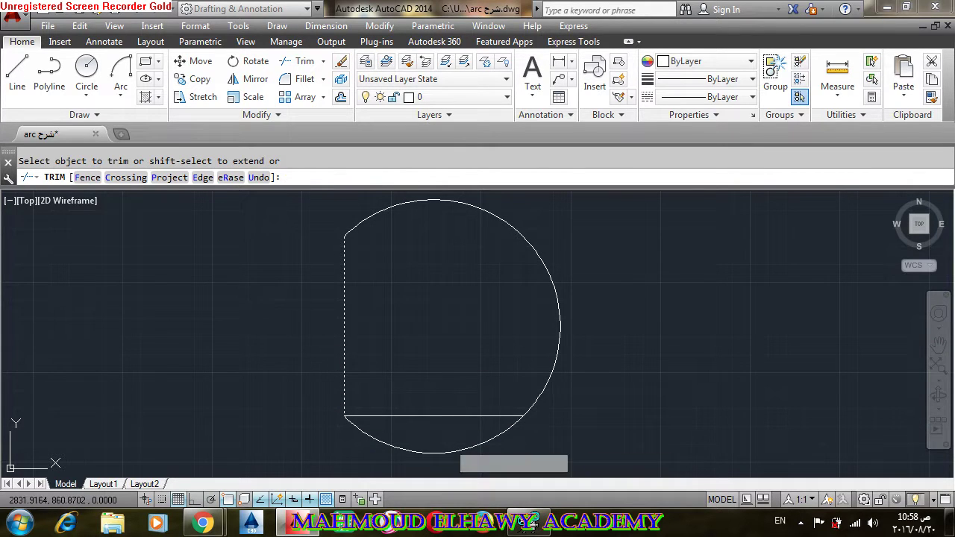
key("Escape")
left_click(456, 449)
left_click(454, 453)
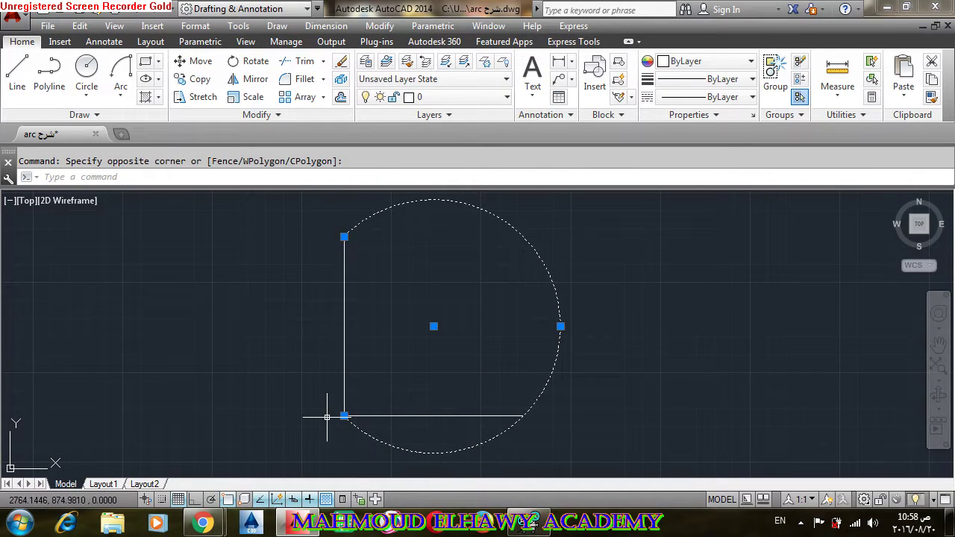
Trim the circle's lower-left arc against the left and bottom lines.
left_click(464, 395)
left_click(337, 444)
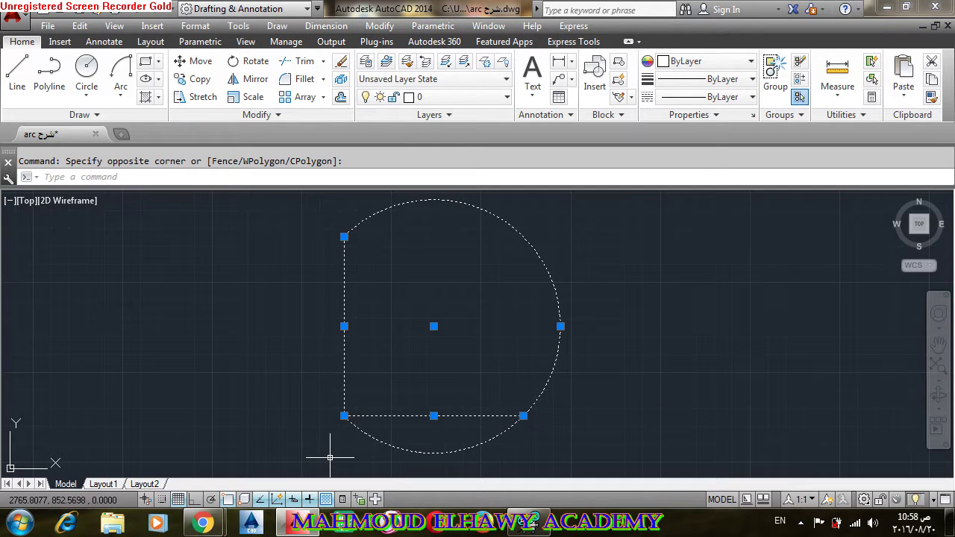
type("tr")
key("Return")
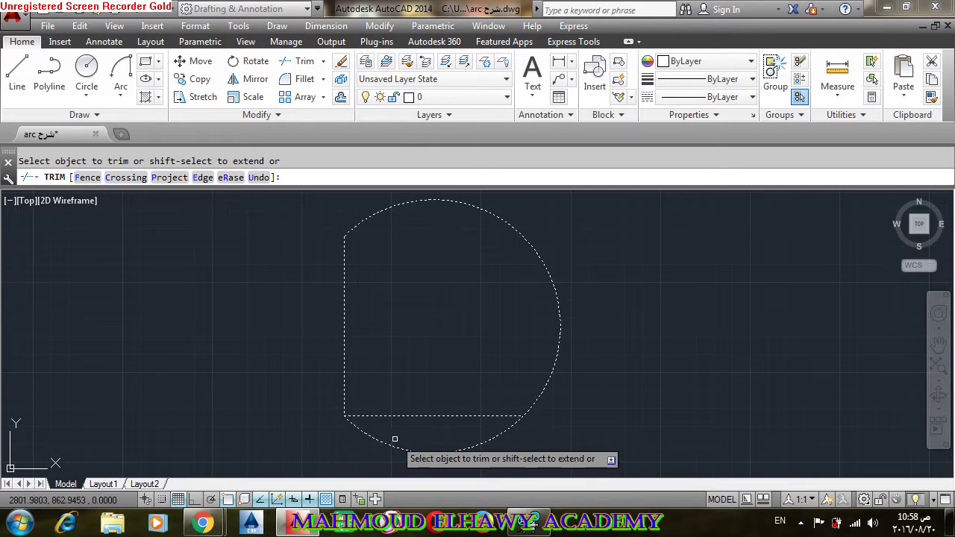
left_click(386, 445)
key("Escape")
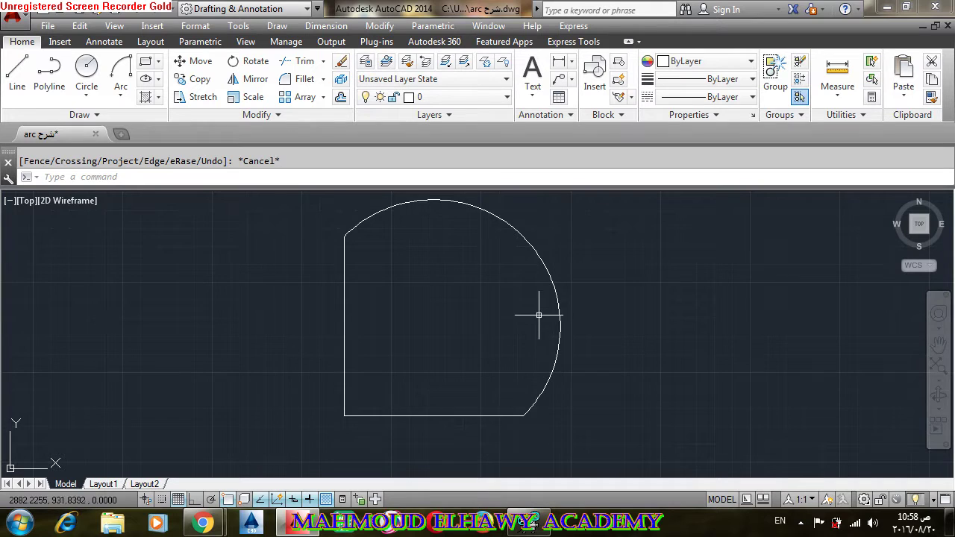
Drag the remaining arc's midpoint grip to reshape it into the quarter-sector's curved edge.
left_click(551, 287)
left_click(523, 236)
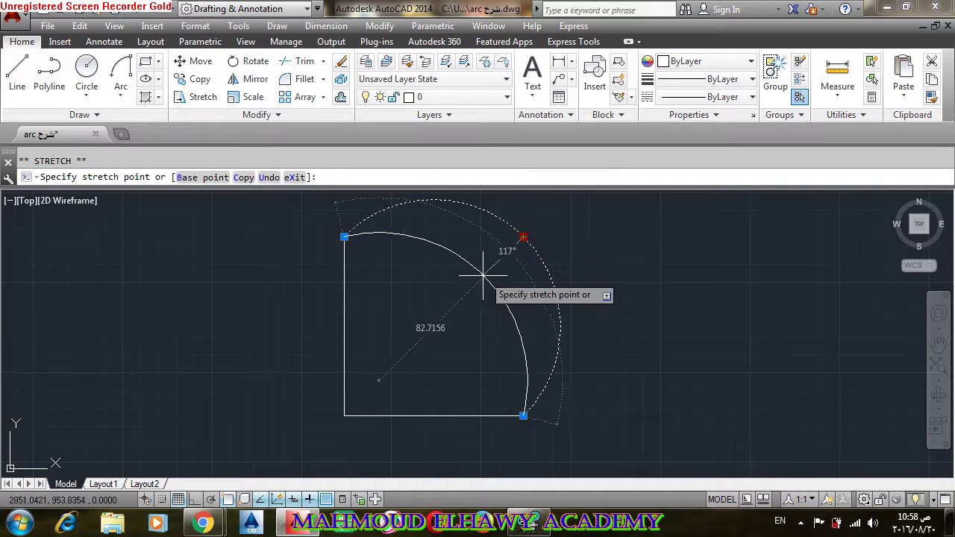
key("Escape")
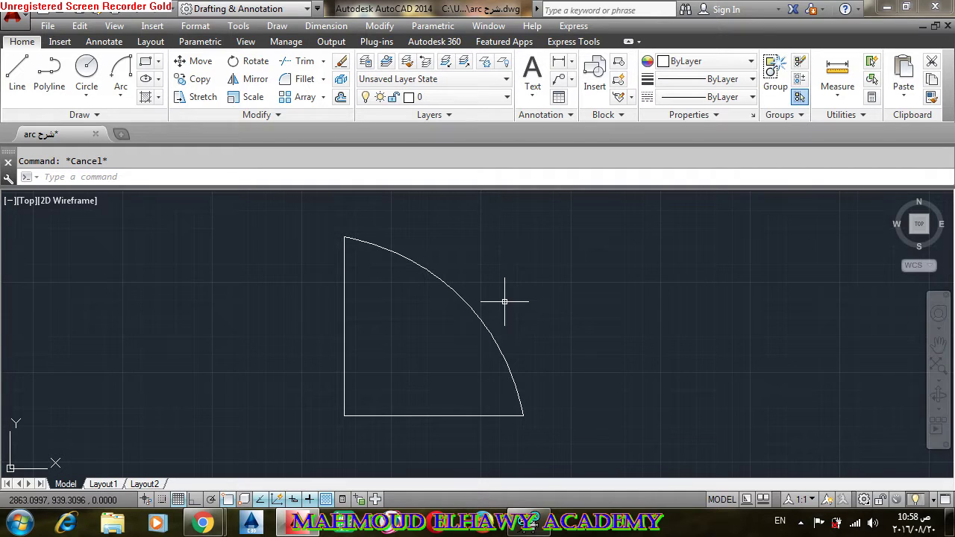
scroll(484, 318, "down", 2)
Erase the stray arc left over from the sector and reposition the view.
left_click(480, 306)
left_click(429, 322)
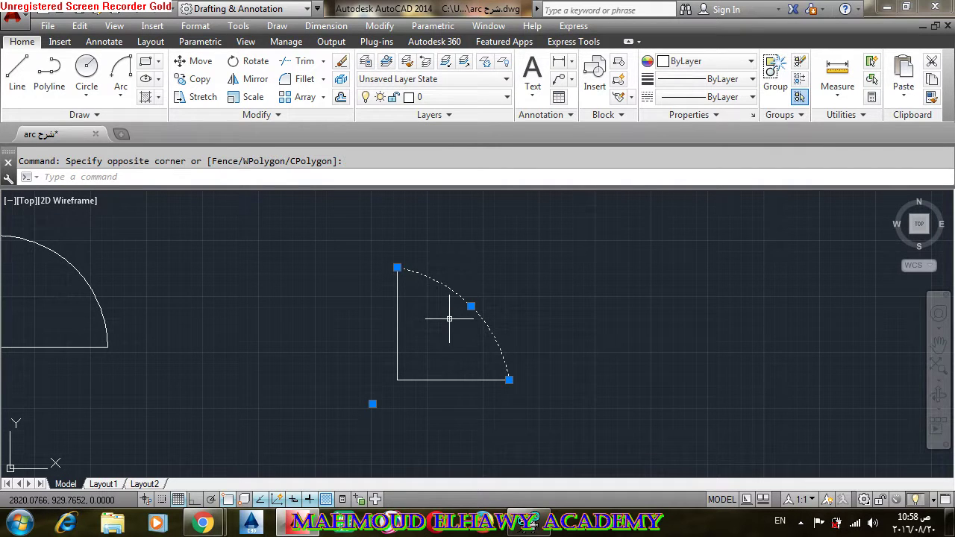
key("Delete")
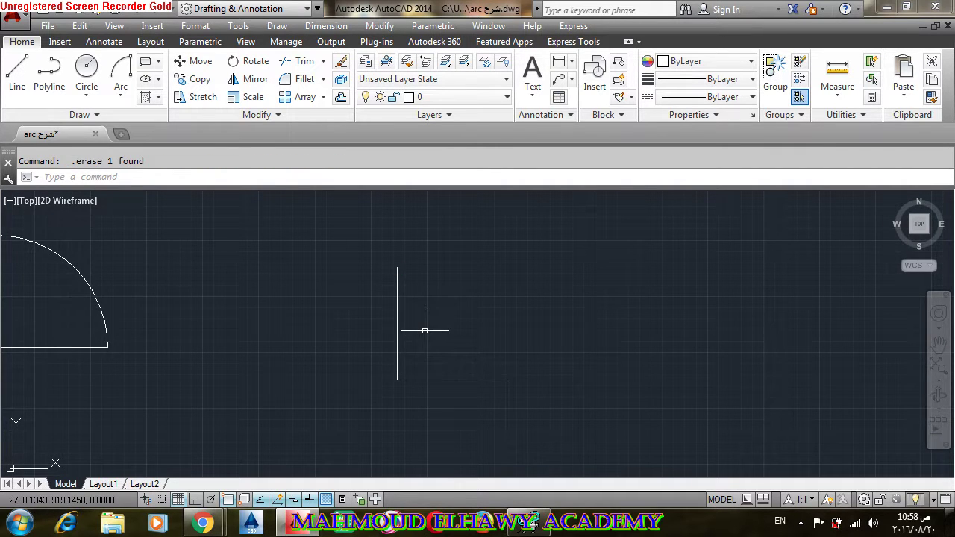
key("Escape")
left_click(469, 294)
key("Escape")
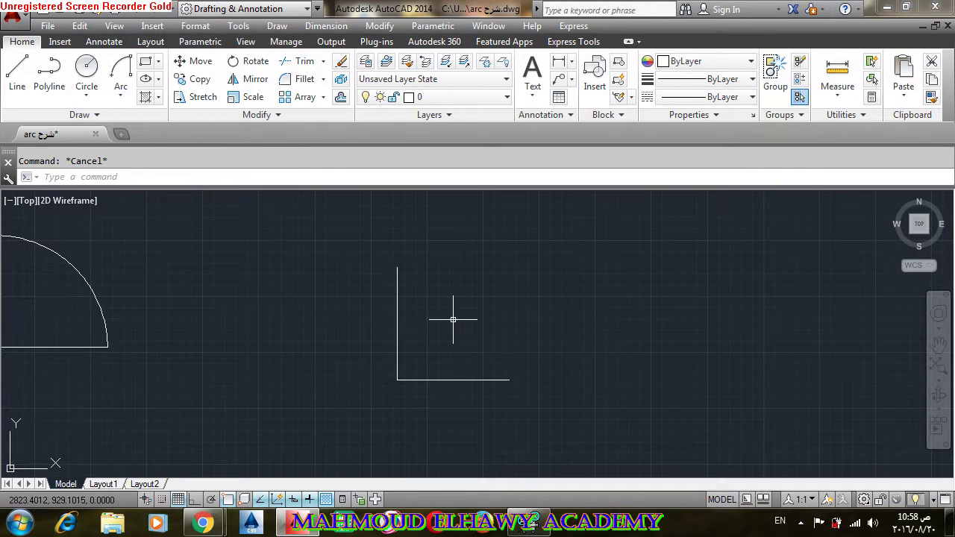
scroll(452, 320, "down", 4)
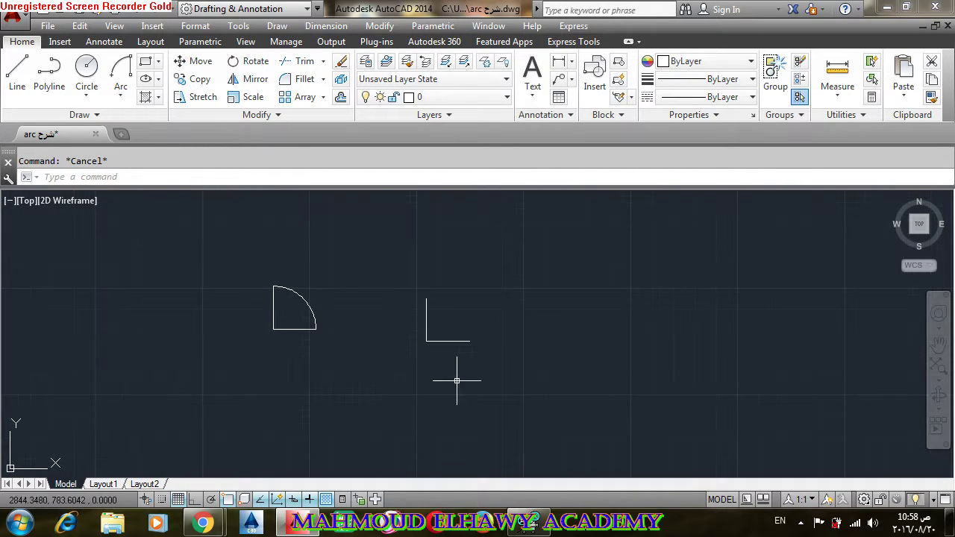
scroll(439, 332, "up", 4)
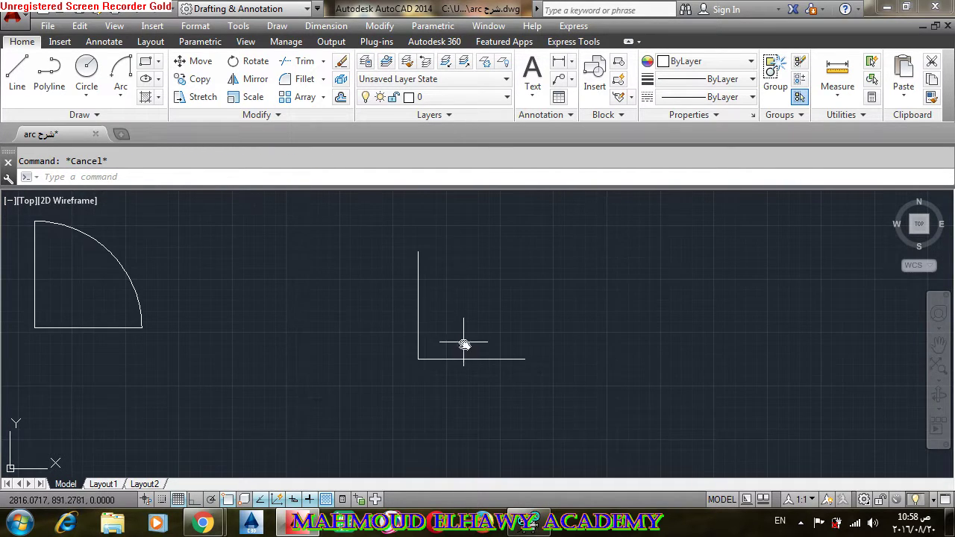
middle_click_drag(461, 340, 383, 396)
scroll(381, 391, "down", 2)
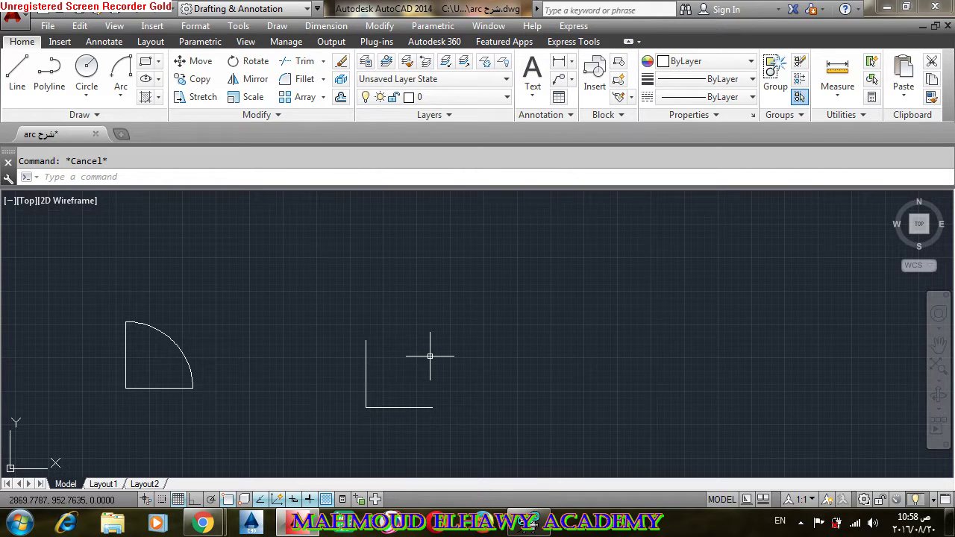
With Ortho on, draw two stacked horizontal lines of about equal length.
type("l")
key("Return")
left_click(635, 275)
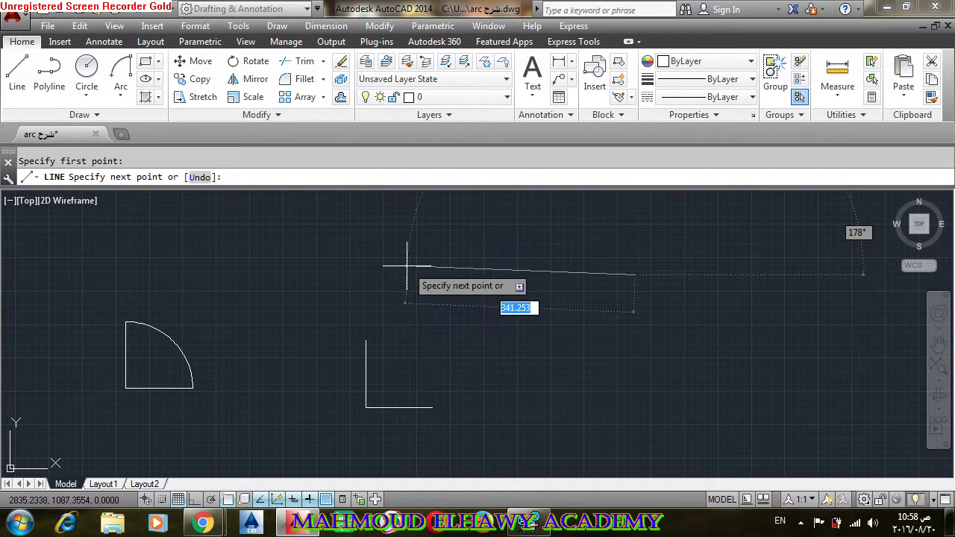
key("F8")
left_click(419, 273)
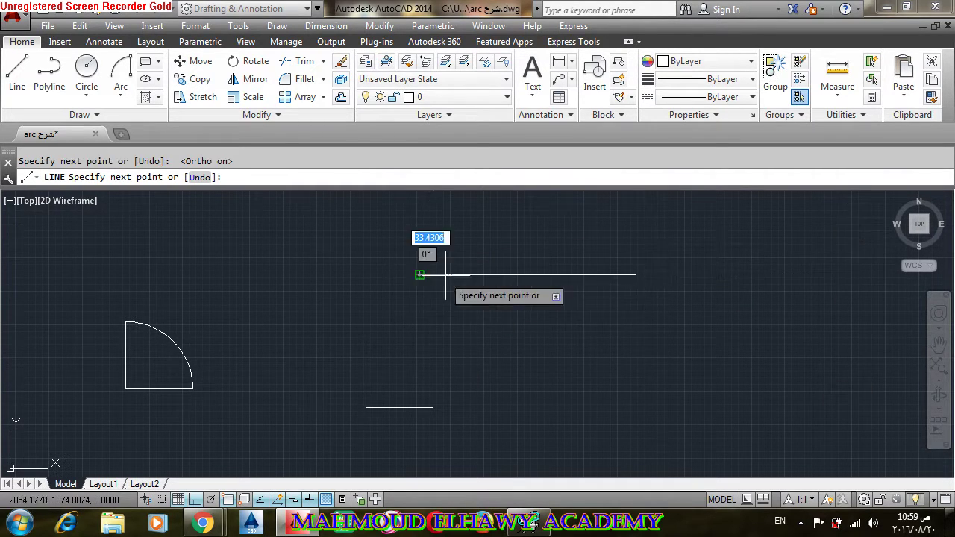
key("Return")
key("Return")
left_click(635, 314)
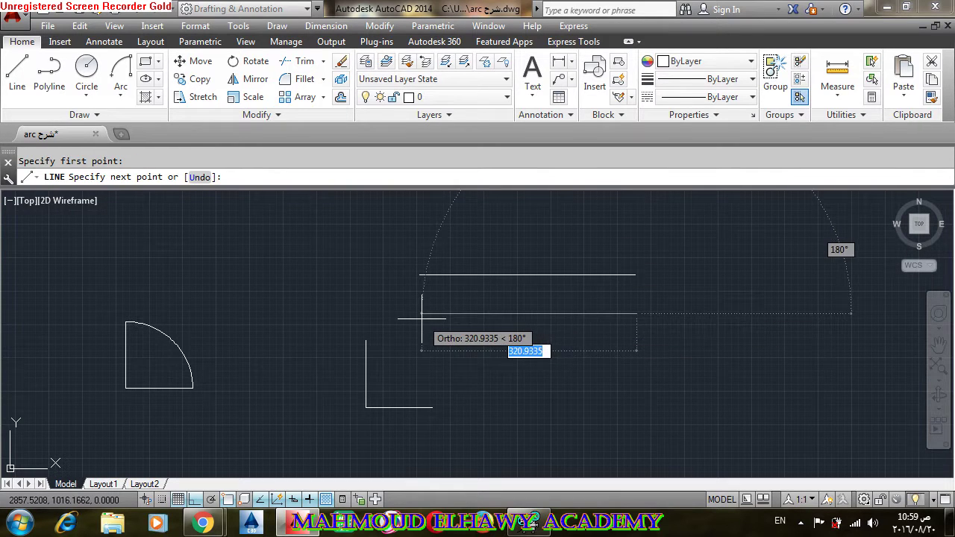
left_click(421, 316)
key("Return")
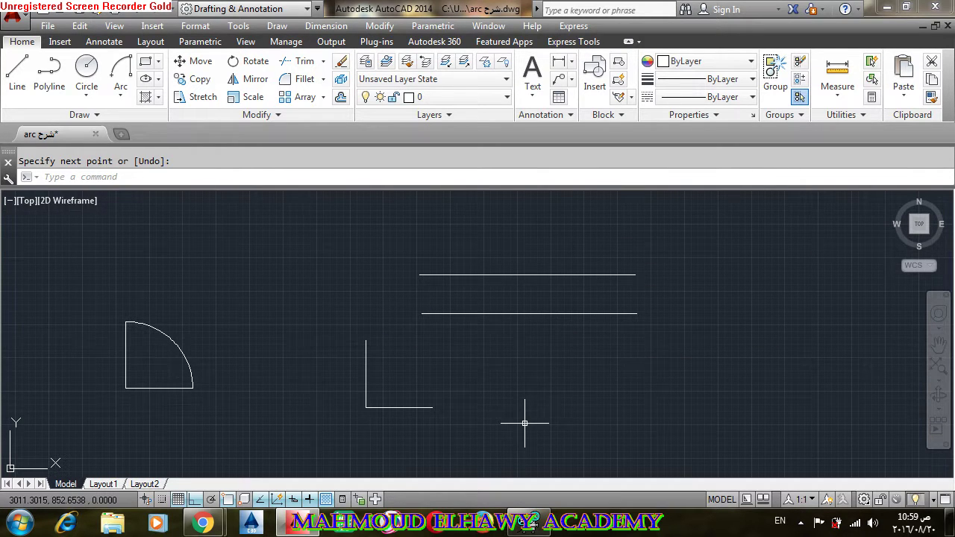
key("Escape")
Fillet the two parallel lines at their right ends, then at their left ends.
type("F")
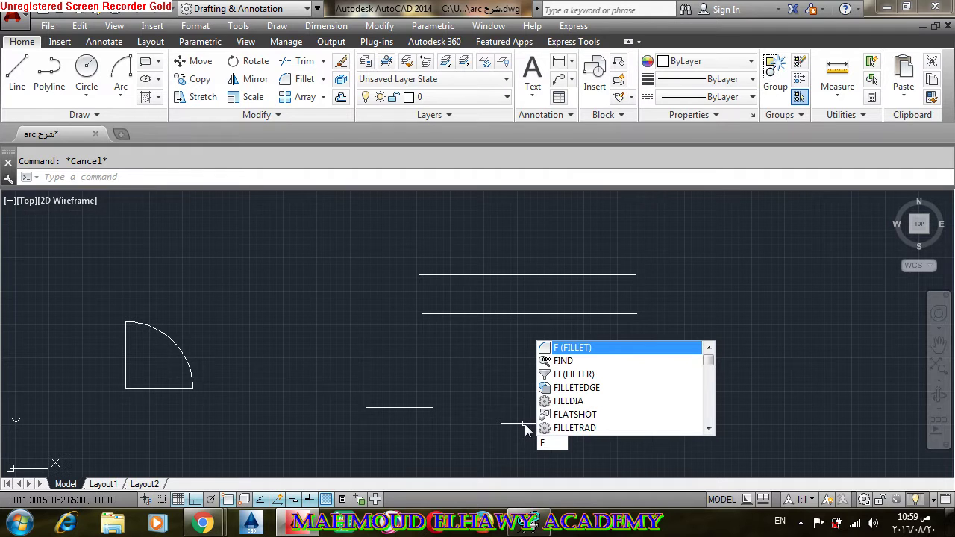
key("Return")
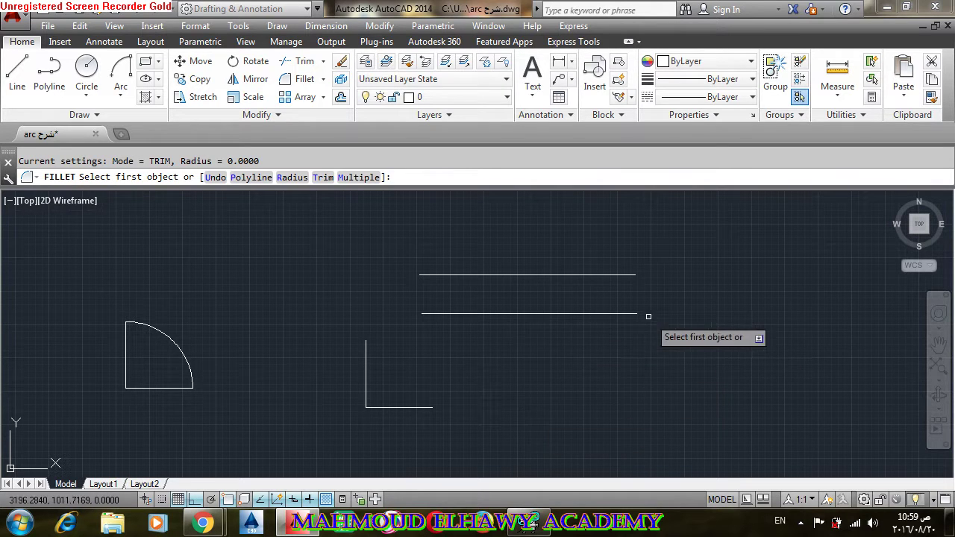
left_click(632, 313)
left_click(624, 275)
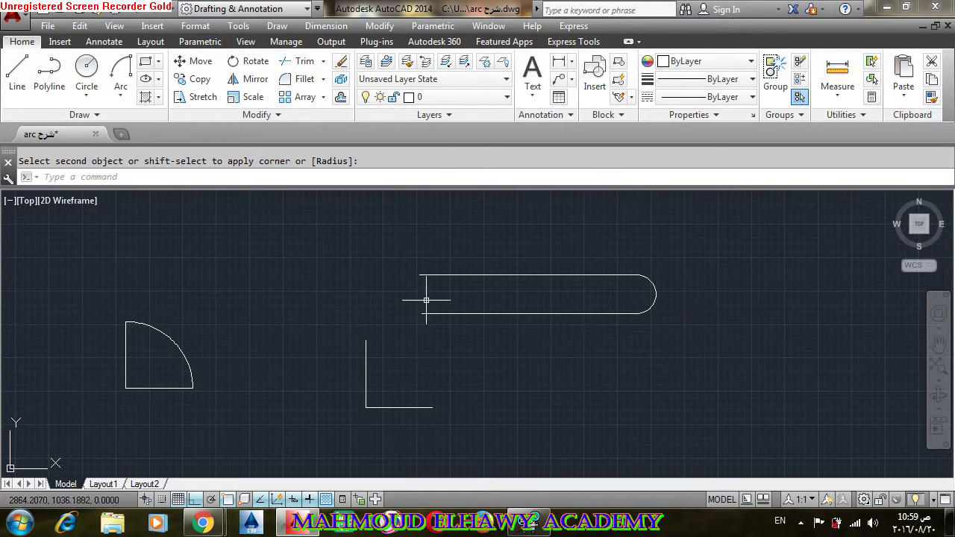
key("Return")
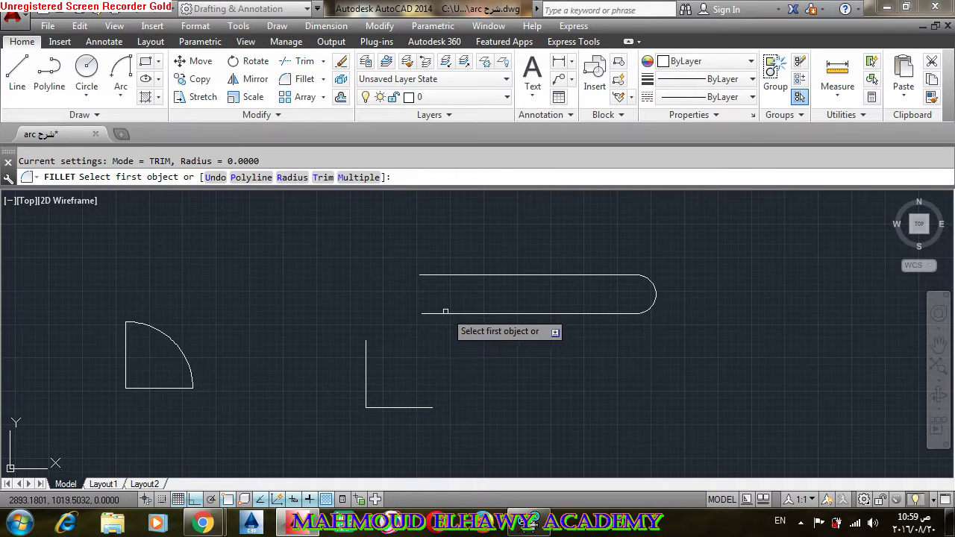
left_click(440, 313)
left_click(460, 276)
key("Escape")
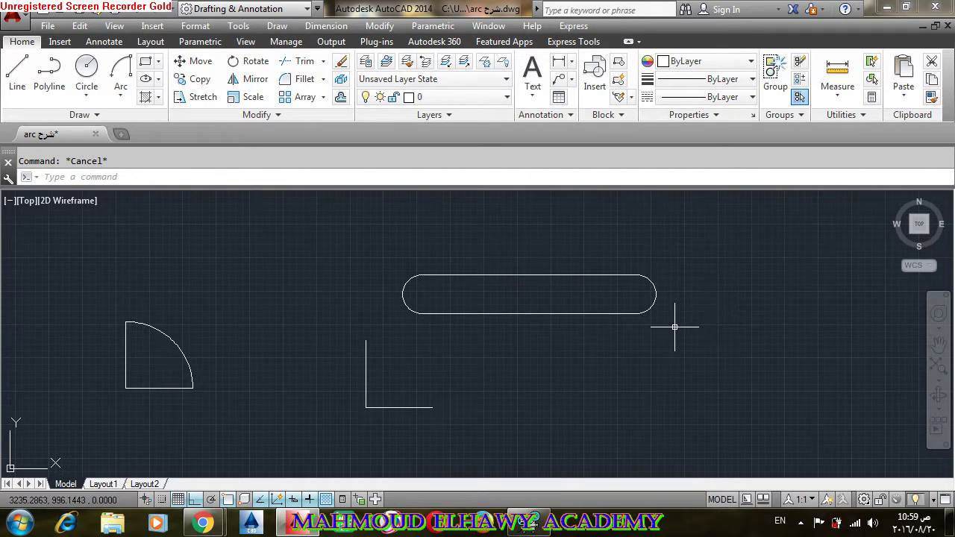
scroll(676, 324, "up", 4)
mouse_move(604, 213)
middle_mouse_down()
mouse_move(572, 203)
mouse_move(583, 382)
middle_mouse_up()
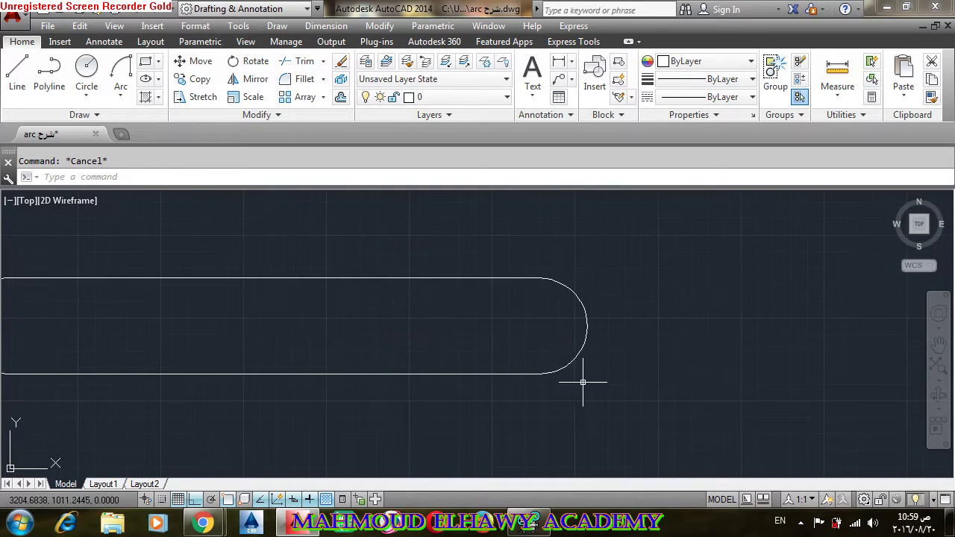
Select the slot's right arc and drag its grips to try reshaping it.
left_click(584, 320)
left_click(568, 343)
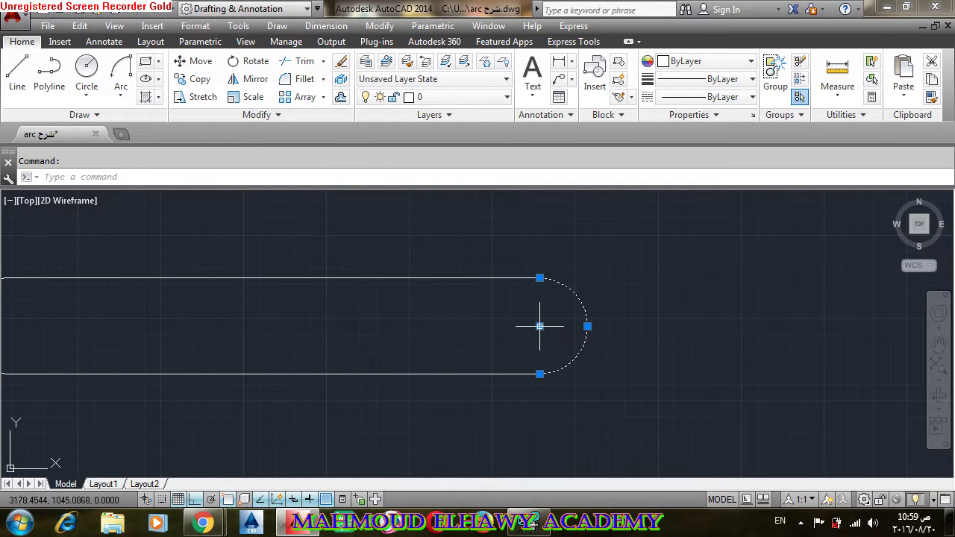
left_click(540, 326)
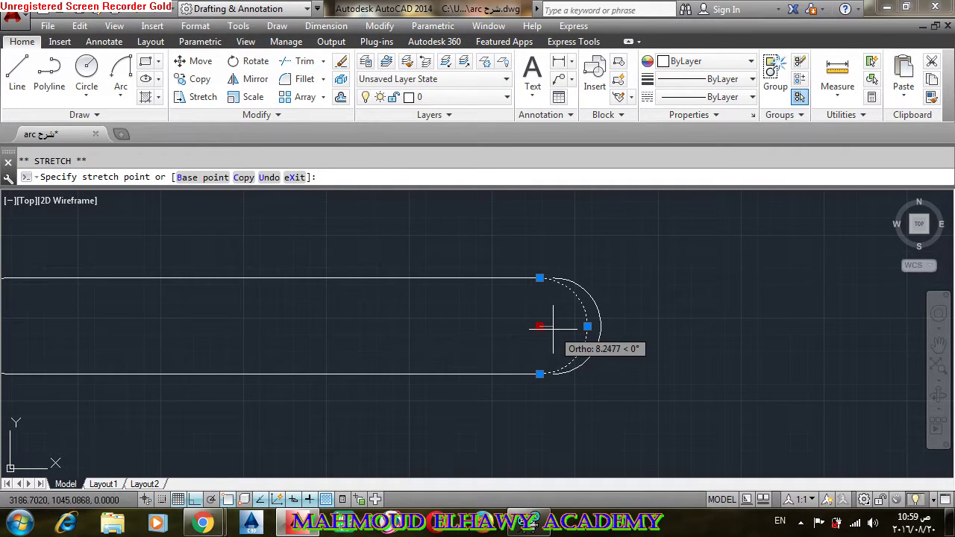
left_click(606, 326)
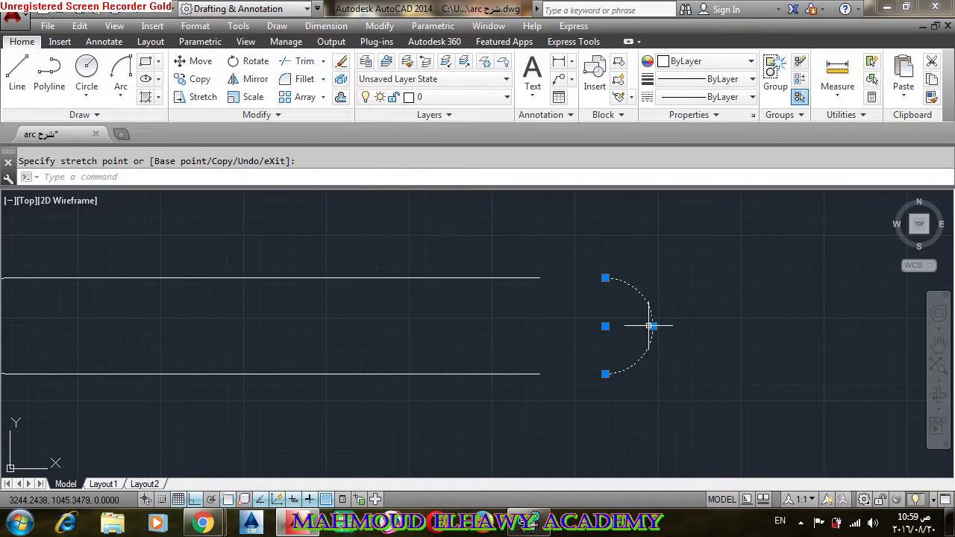
left_click(652, 326)
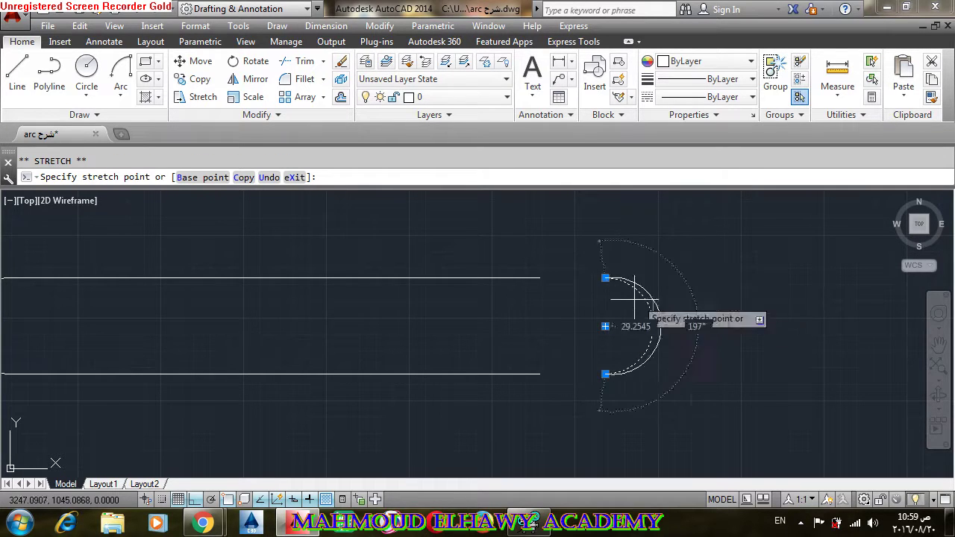
left_click(626, 326)
key("Escape")
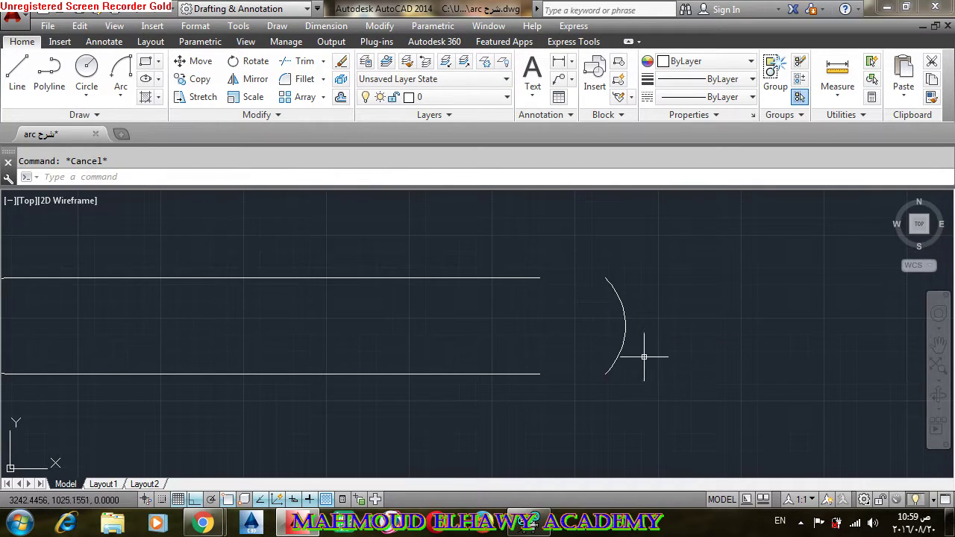
Erase the slot's right-end arc.
left_click(661, 313)
left_click(577, 342)
key("Delete")
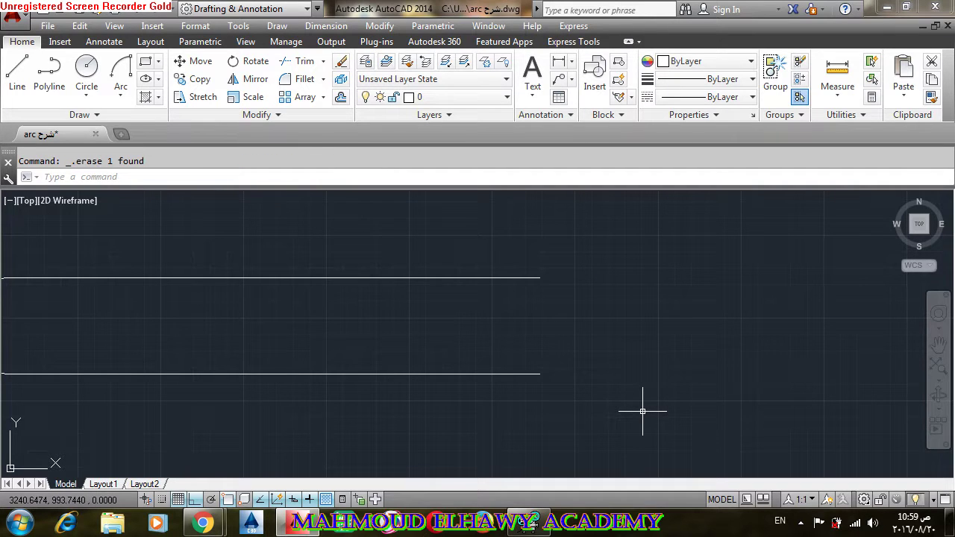
Zoom out to show all three shapes, then minimize the AutoCAD window.
left_click(126, 91)
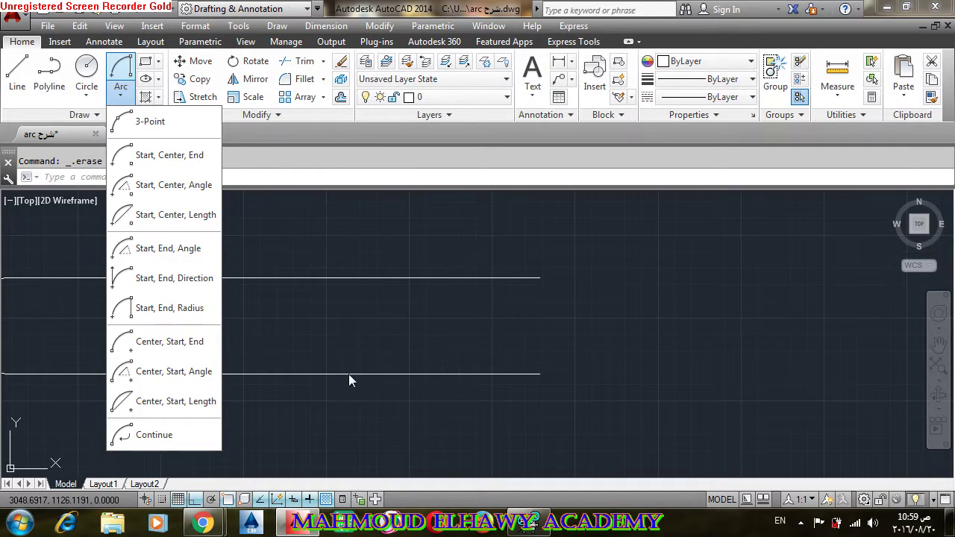
left_click(611, 368)
left_click(611, 369)
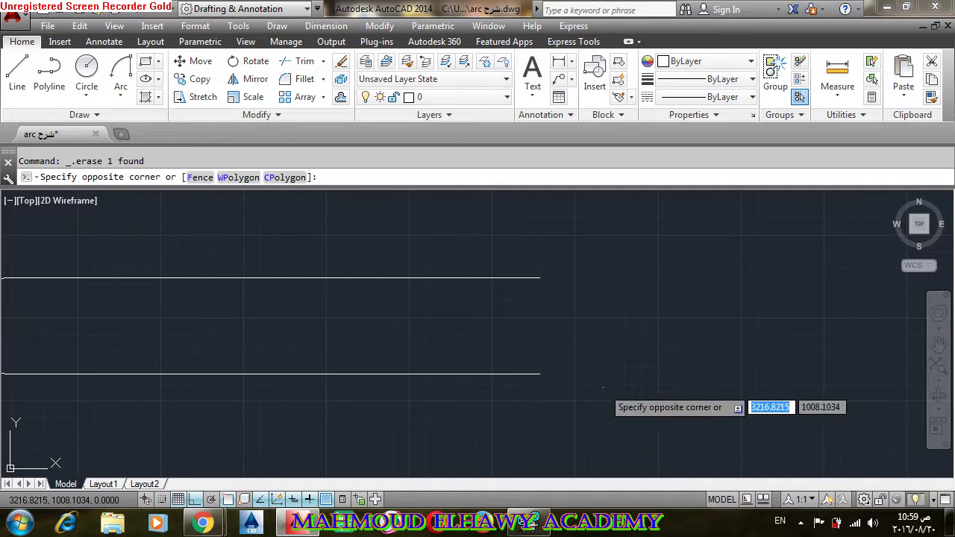
key("Escape")
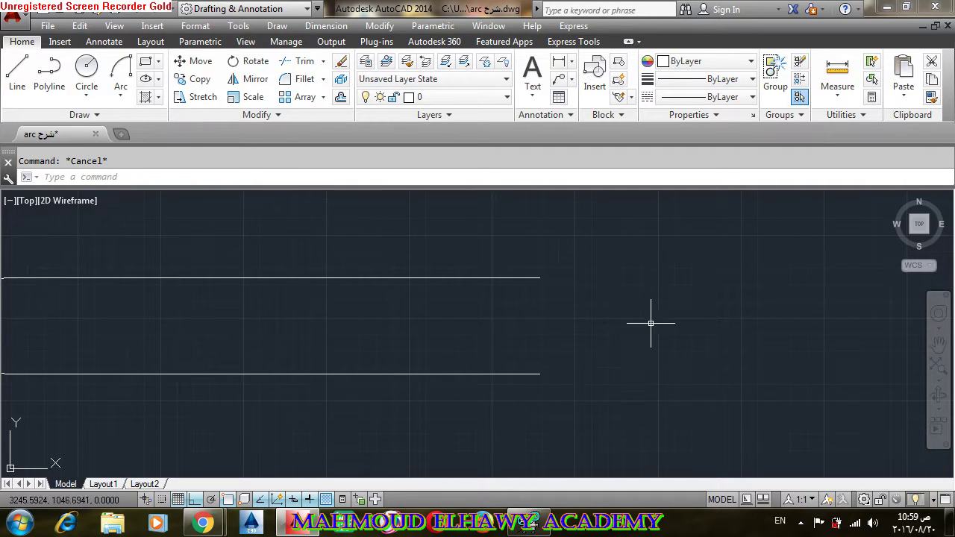
scroll(512, 362, "down", 3)
middle_click_drag(512, 362, 650, 309)
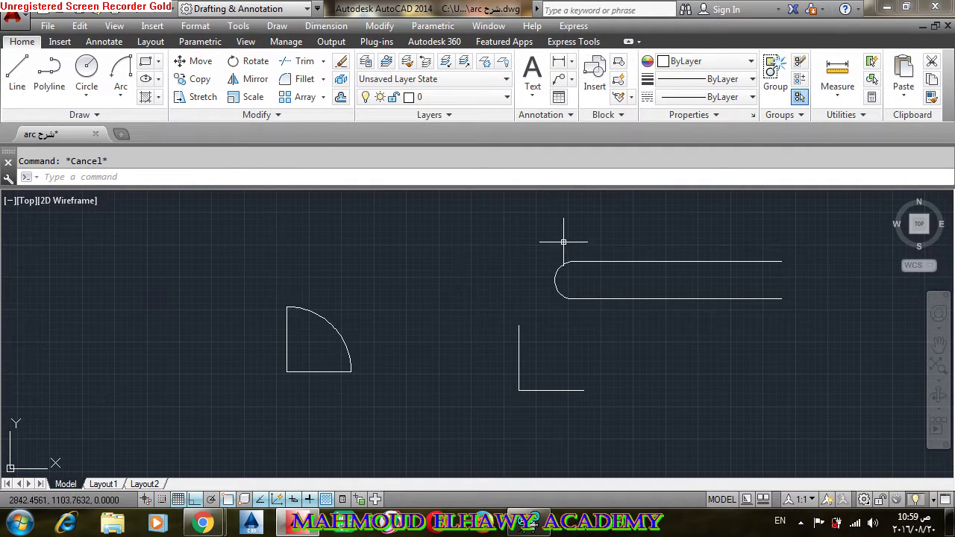
left_click(885, 10)
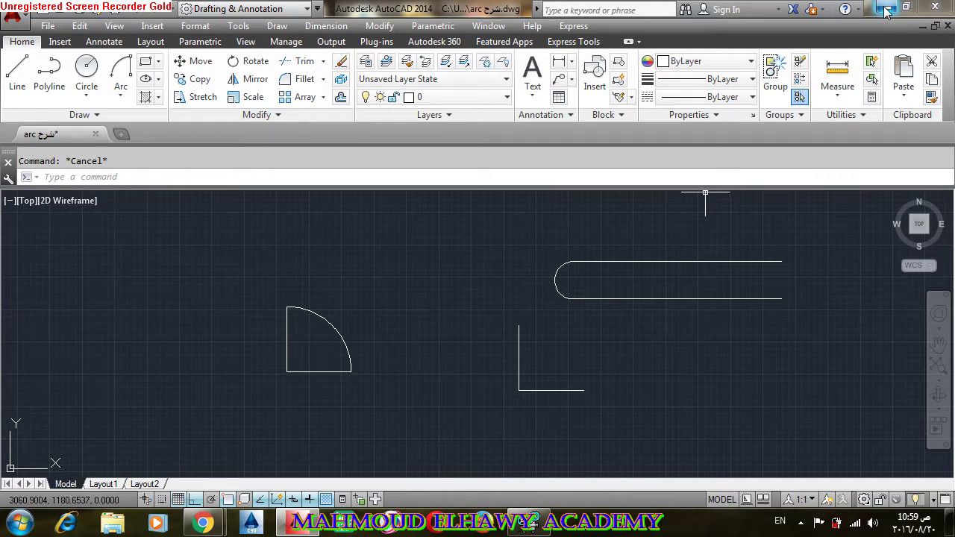